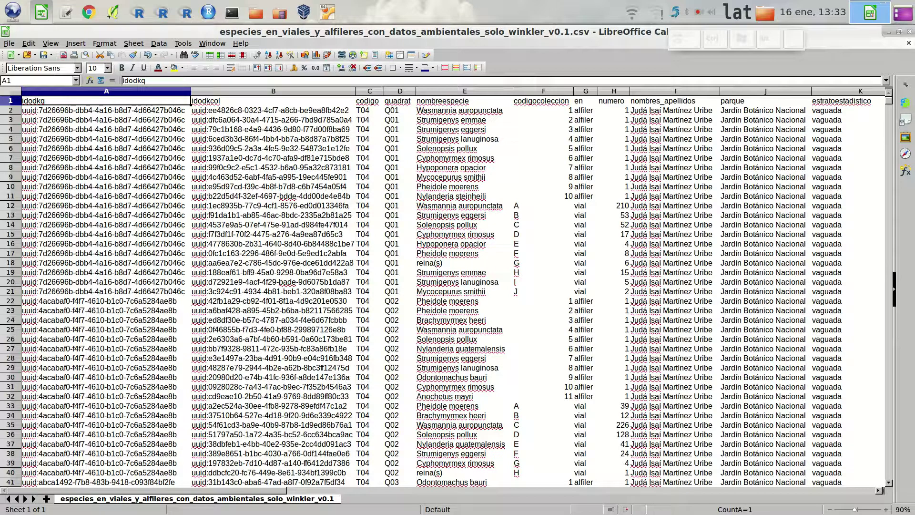
- Create a pivot table from the current selection with codigo as row field, nombreespecie as column field and the sum of numero as data
key(alt+i)
key(v)
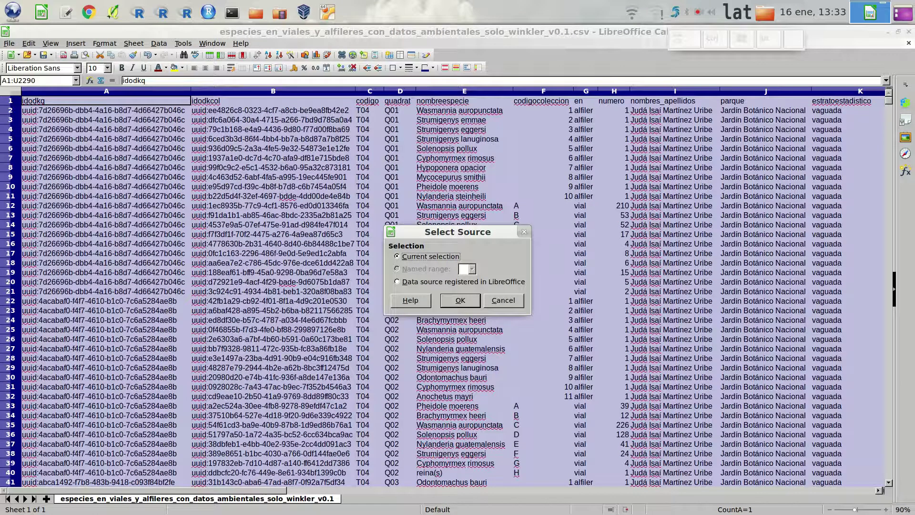
key(Return)
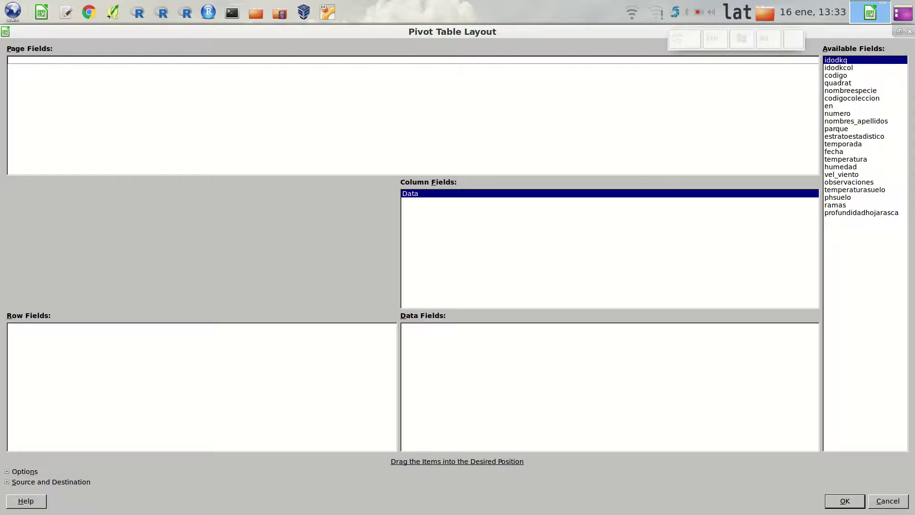
click(840, 76)
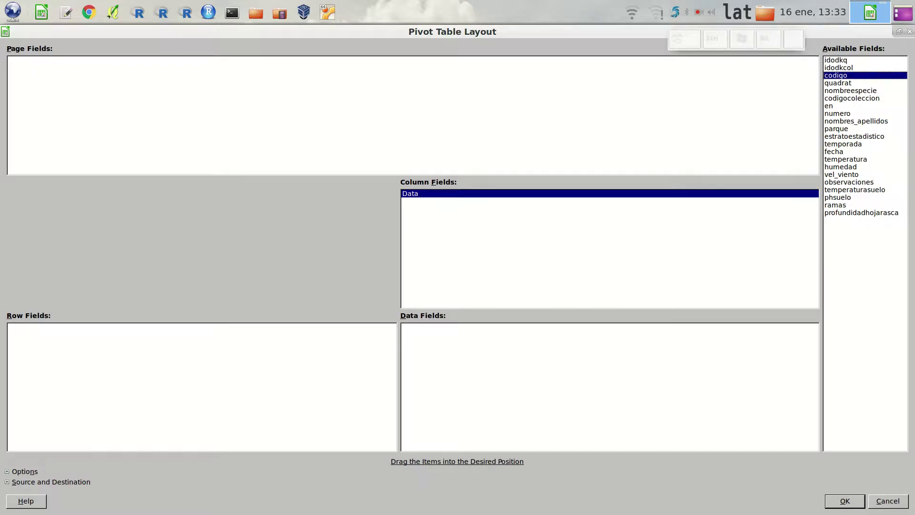
drag(841, 76, 48, 334)
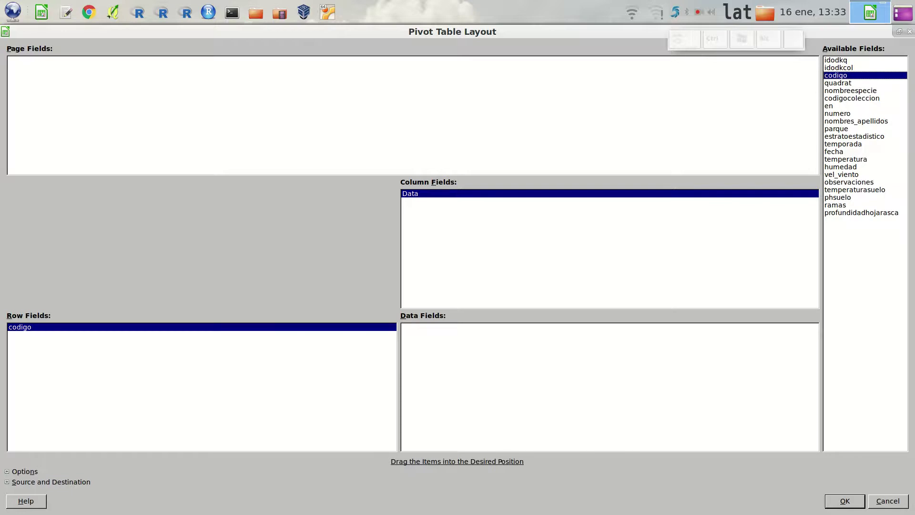
drag(850, 91, 429, 201)
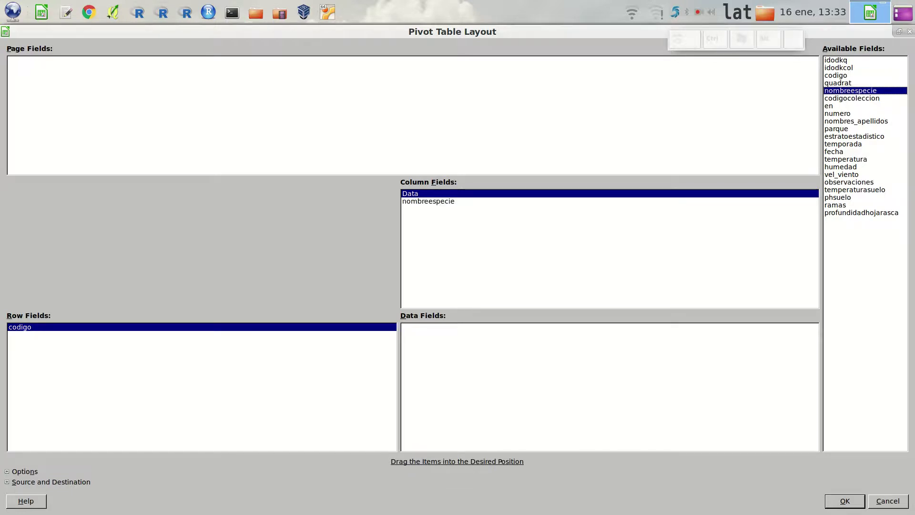
click(837, 113)
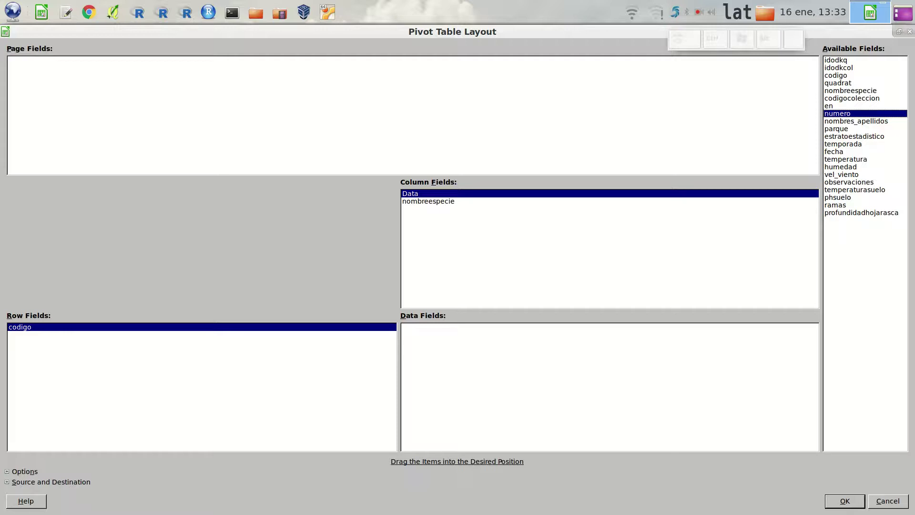
drag(837, 113, 476, 327)
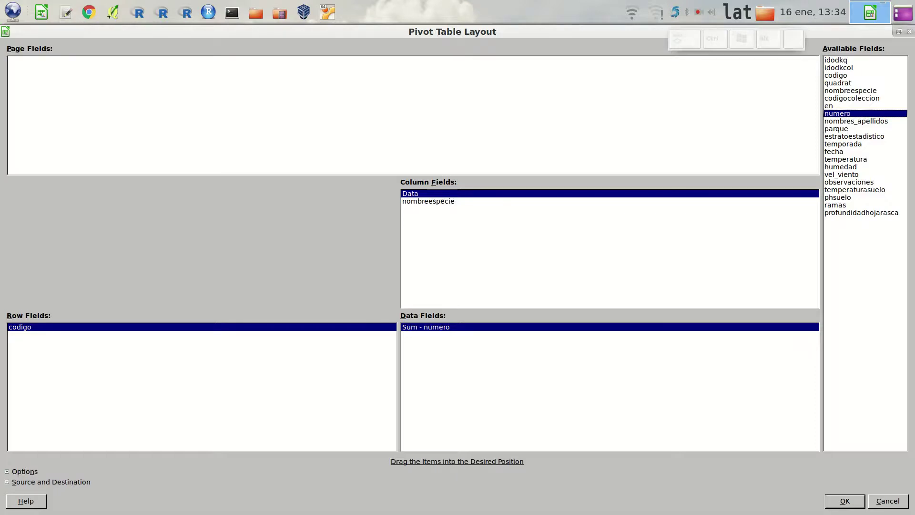
key(Return)
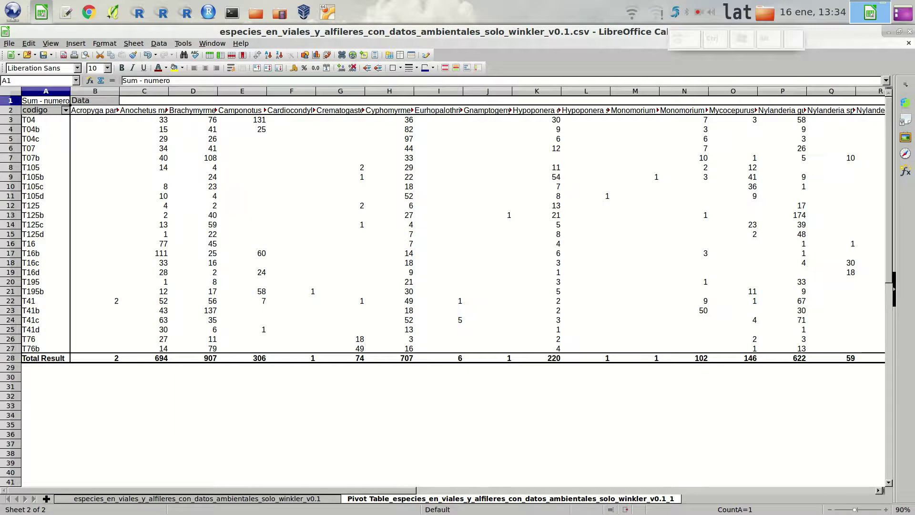
- Fit the width of all columns in the pivot table sheet to their content
drag(66, 490, 105, 489)
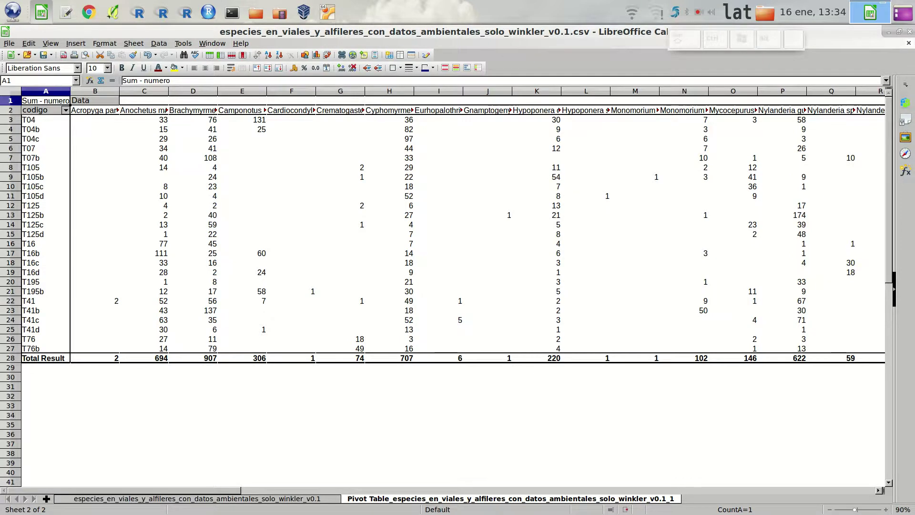
key(ctrl+a)
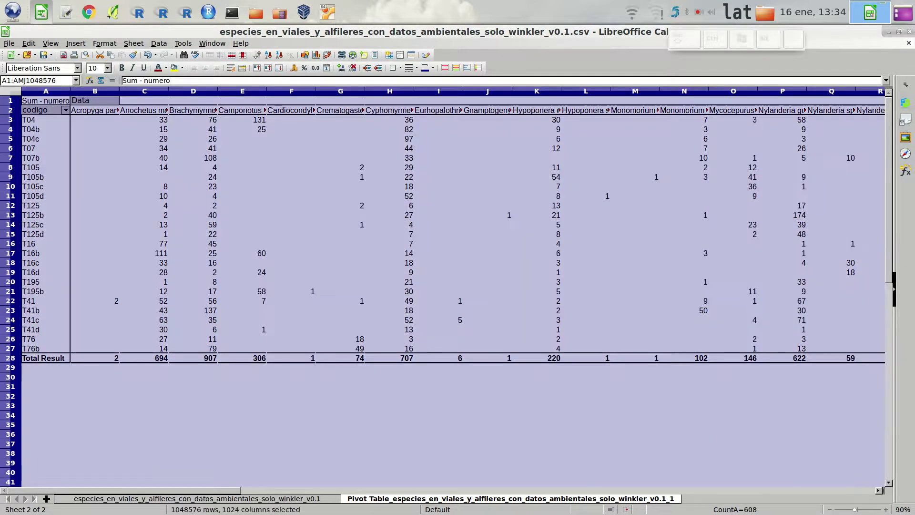
double_click(70, 91)
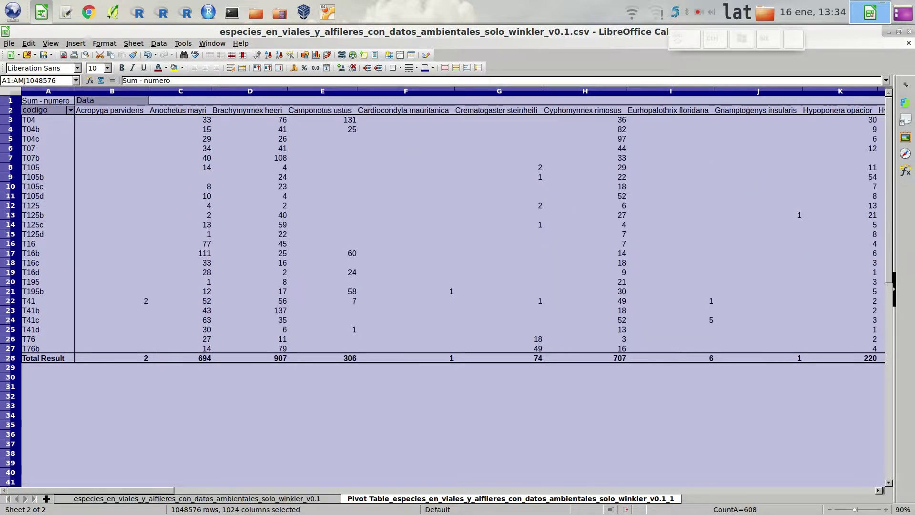
click(112, 329)
- Examine the species columns and totals across the whole pivot table, including the por identificar and reina(s) columns
drag(133, 491, 704, 490)
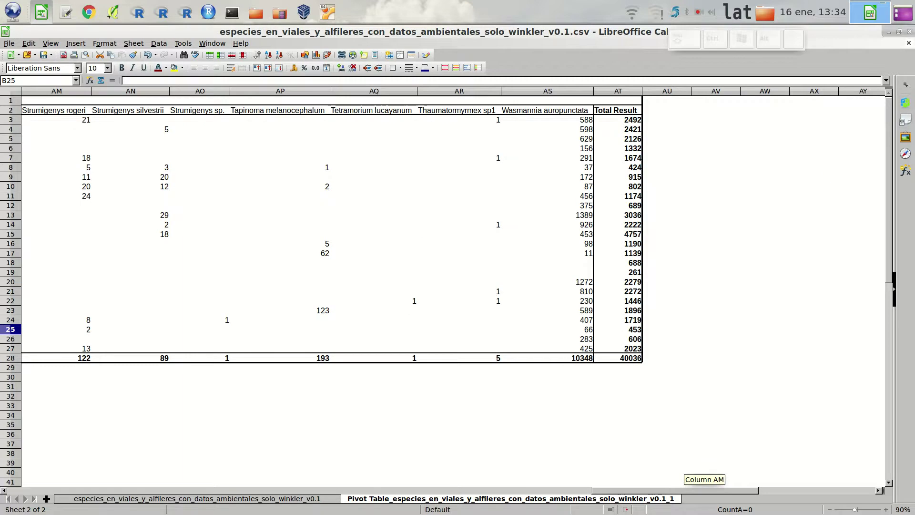
drag(704, 490, 704, 490)
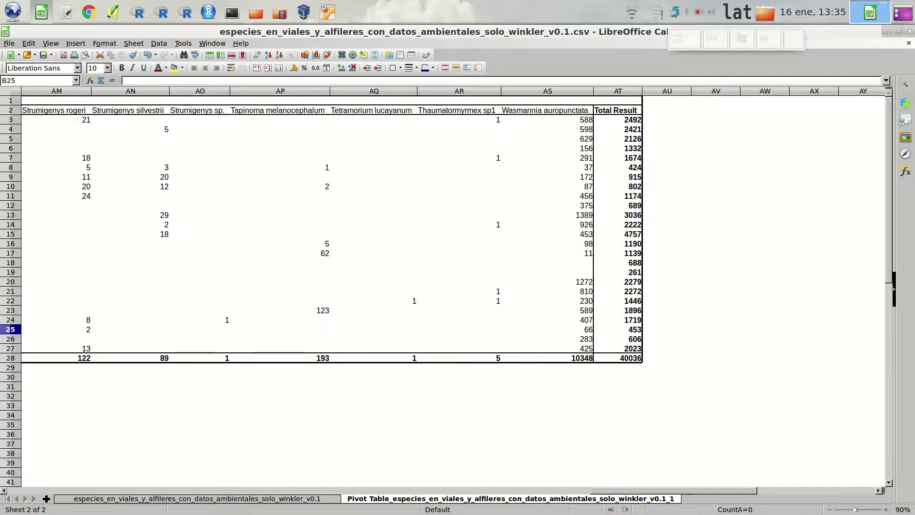
mouse_move(674, 490)
mouse_down()
mouse_move(543, 490)
mouse_move(673, 490)
mouse_up()
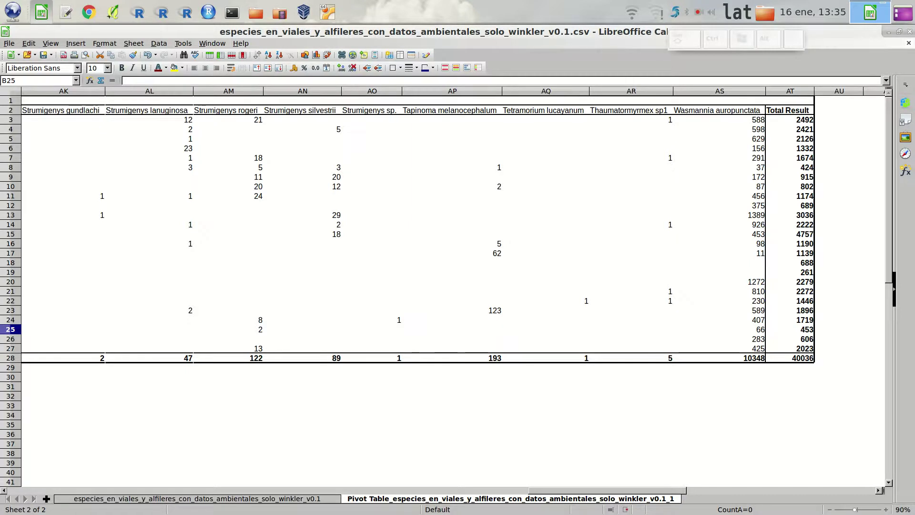
drag(578, 489, 432, 490)
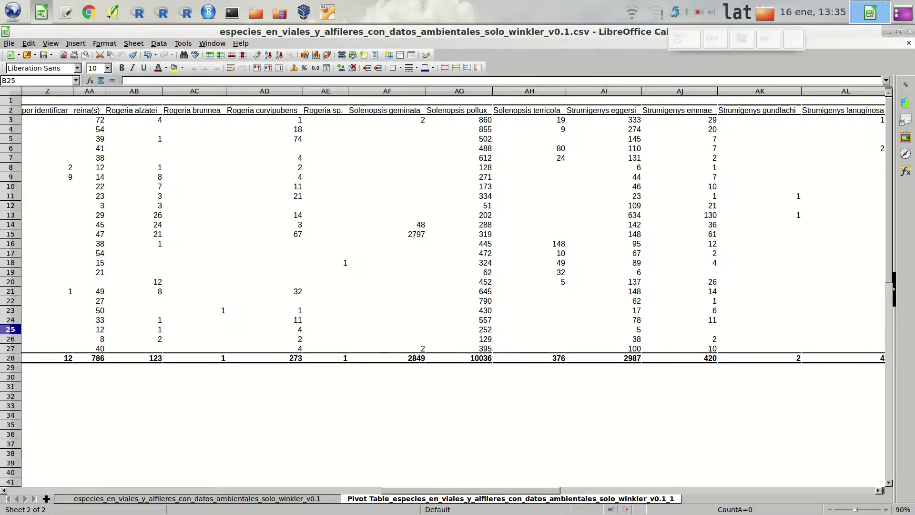
drag(409, 490, 68, 490)
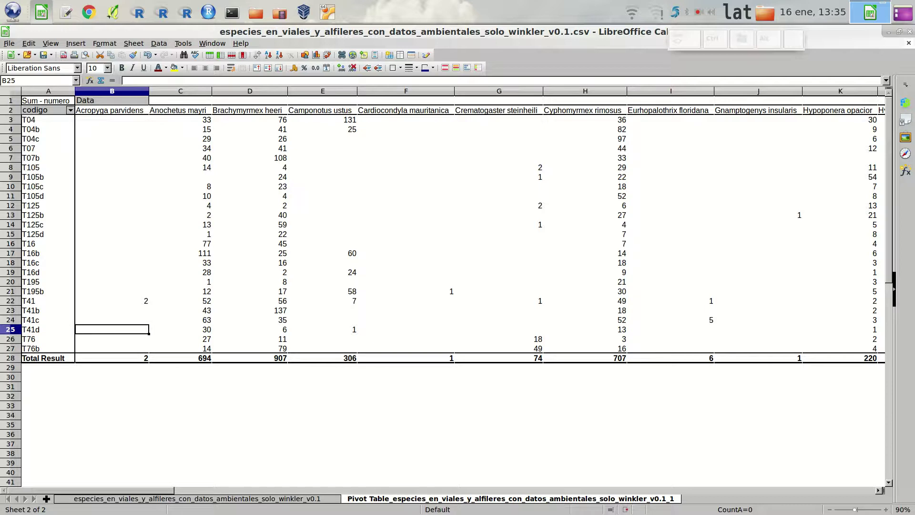
click(112, 119)
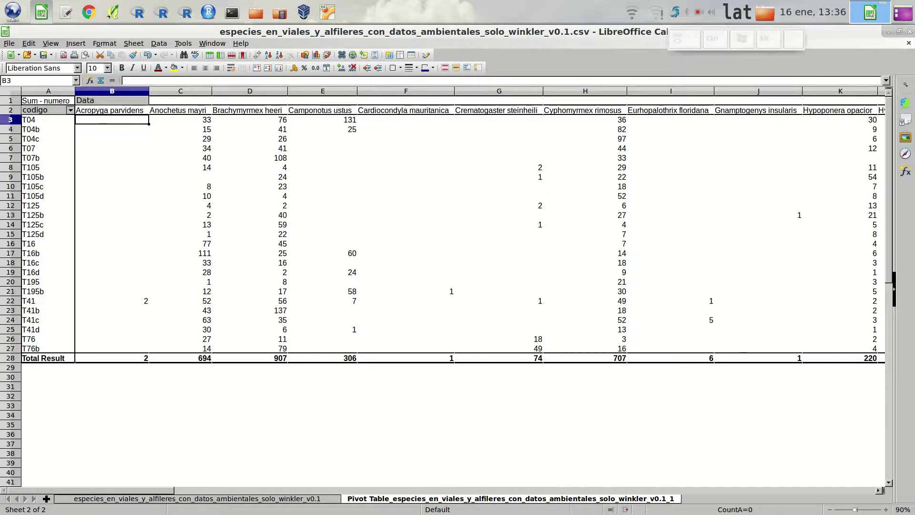
drag(97, 490, 405, 490)
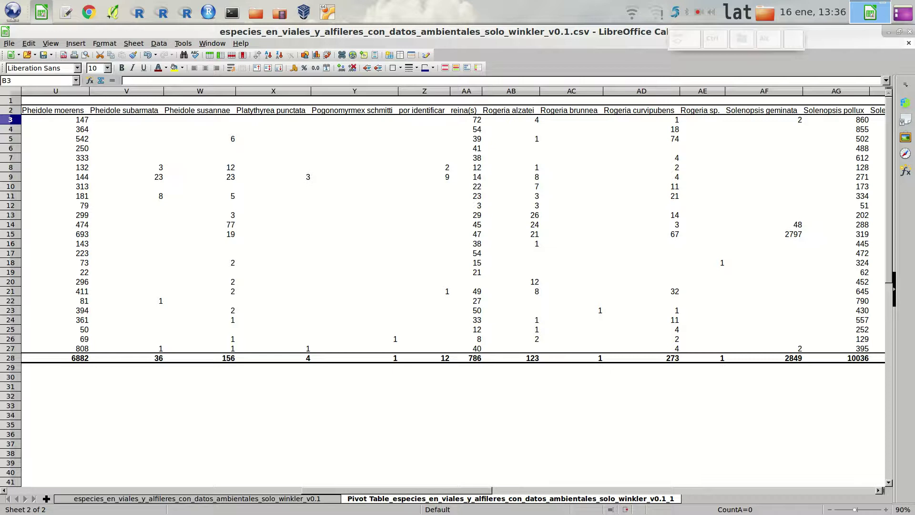
drag(396, 490, 91, 490)
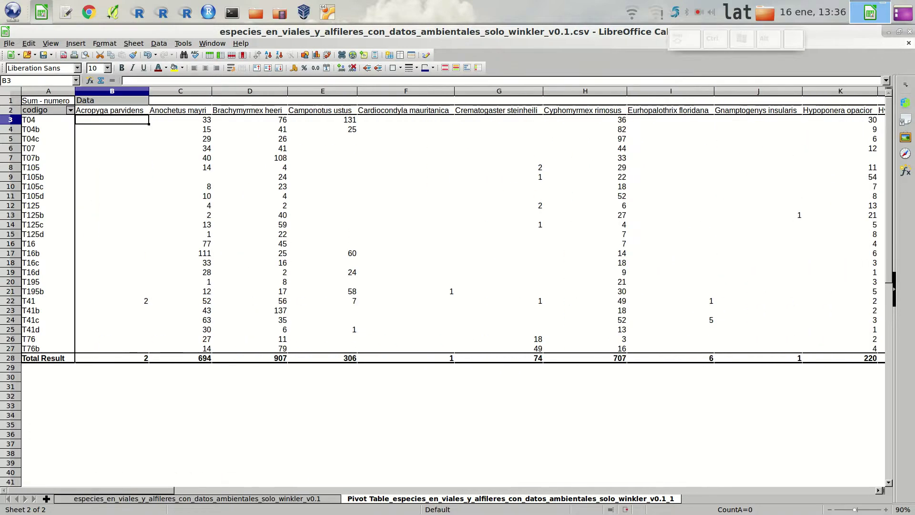
- Edit the pivot table's layout and open the field options of the nombreespecie column field
right_click(52, 113)
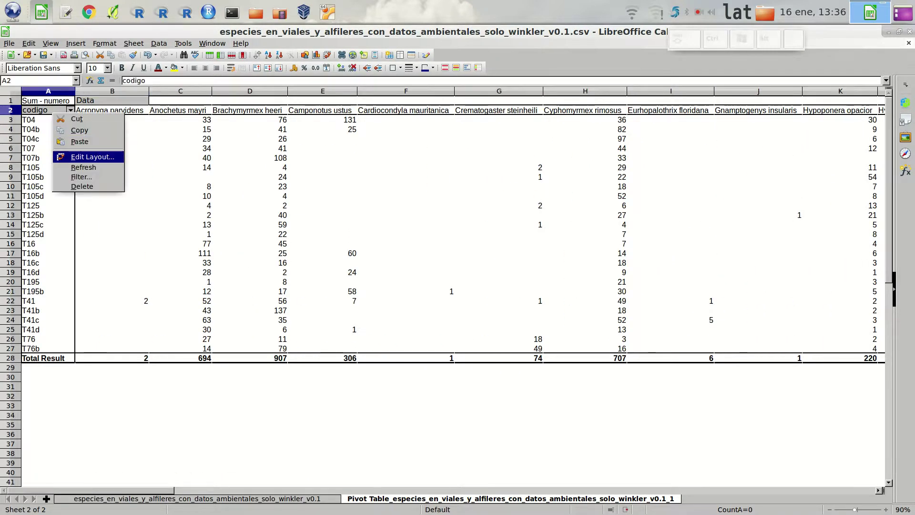
click(88, 157)
click(431, 201)
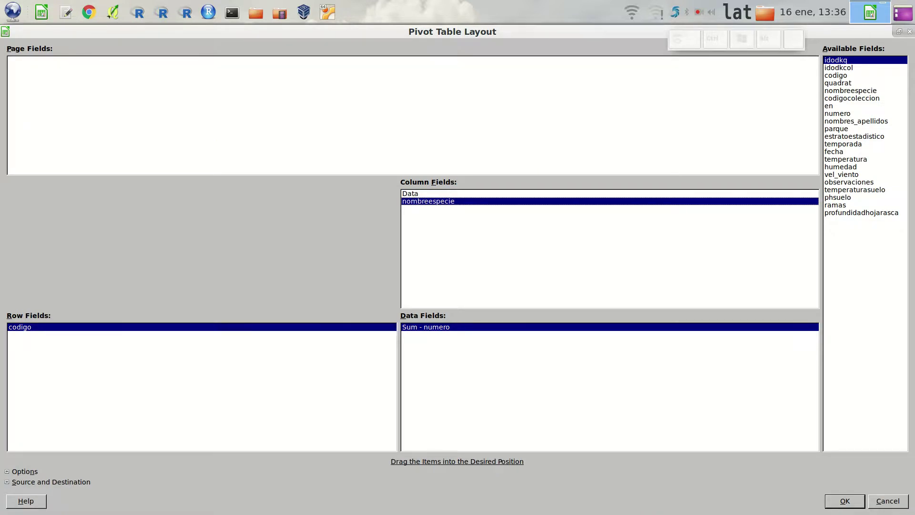
double_click(427, 201)
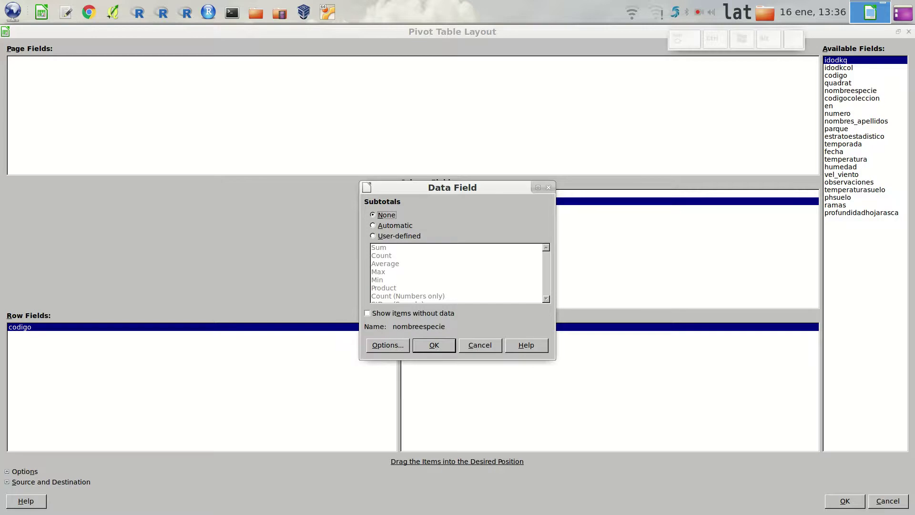
key(alt+o)
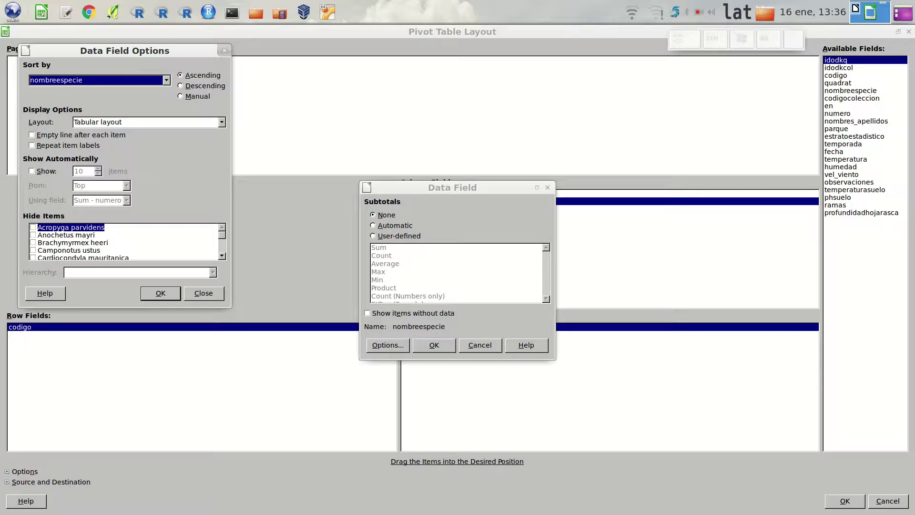
- Hide the items por identificar and reina(s) of the nombreespecie field and apply the changed layout to the pivot table
key(alt+s)
key(alt+s)
scroll(124, 242, down, 4)
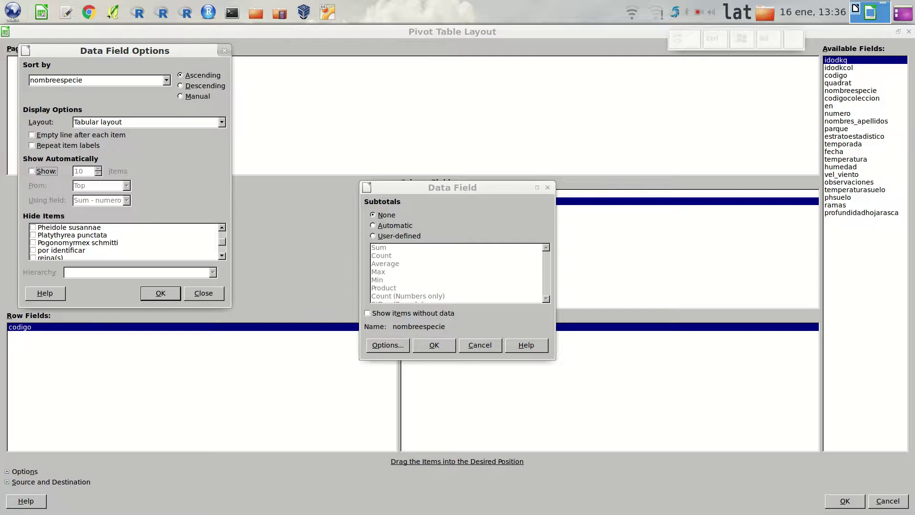
scroll(124, 242, down, 1)
click(33, 227)
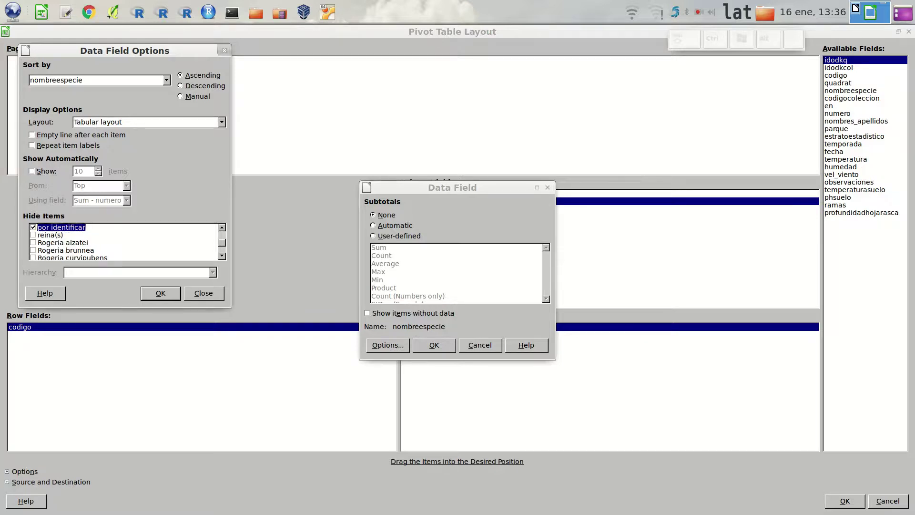
click(62, 243)
click(33, 235)
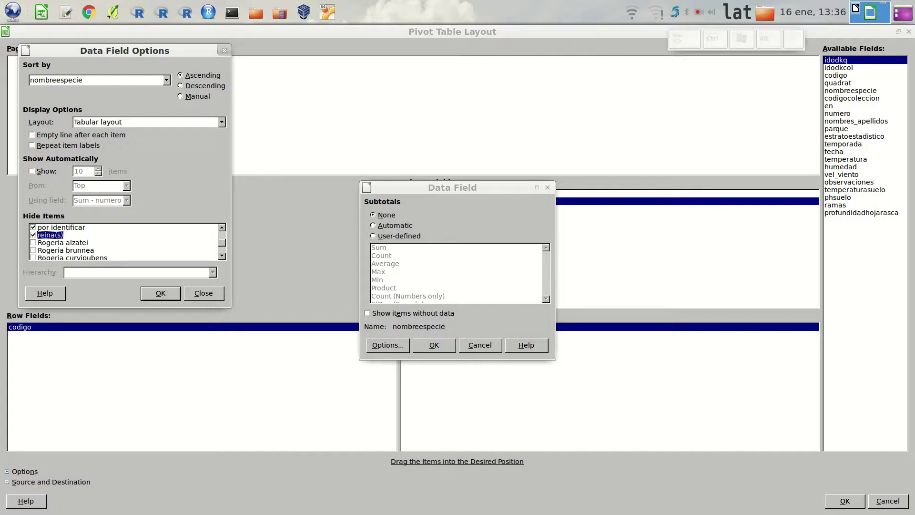
scroll(124, 242, up, 1)
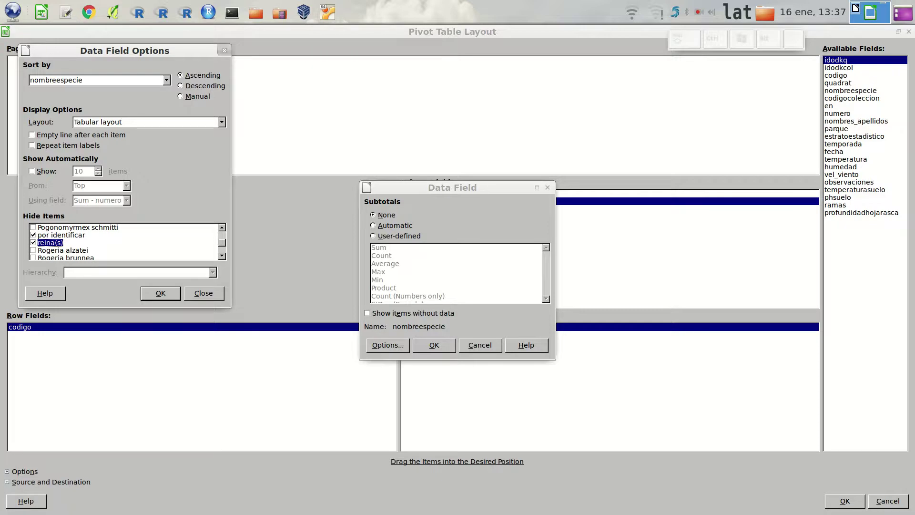
key(Return)
key(alt+o)
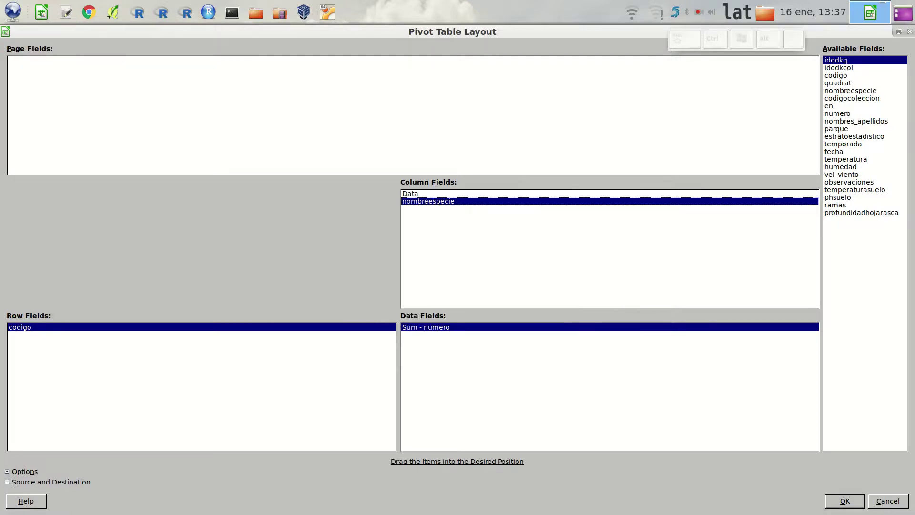
key(Return)
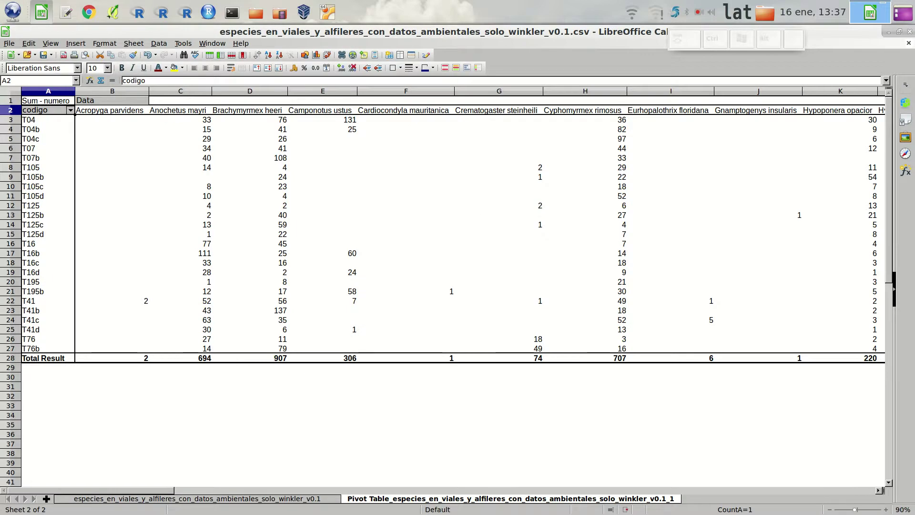
- Count the species by selecting their names in row 2, from Acropyga parvidens to Wasmannia auropunctata
mouse_move(127, 490)
mouse_down()
mouse_move(421, 489)
mouse_move(135, 490)
mouse_up()
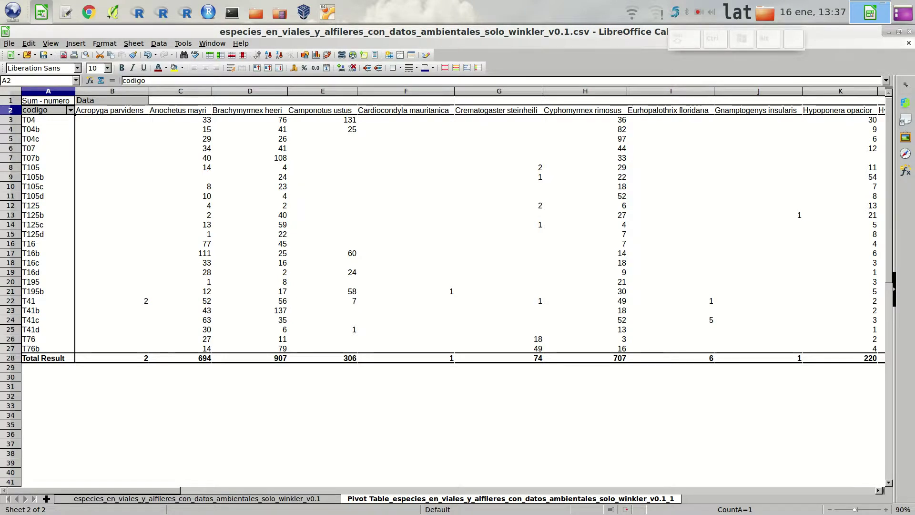
click(112, 110)
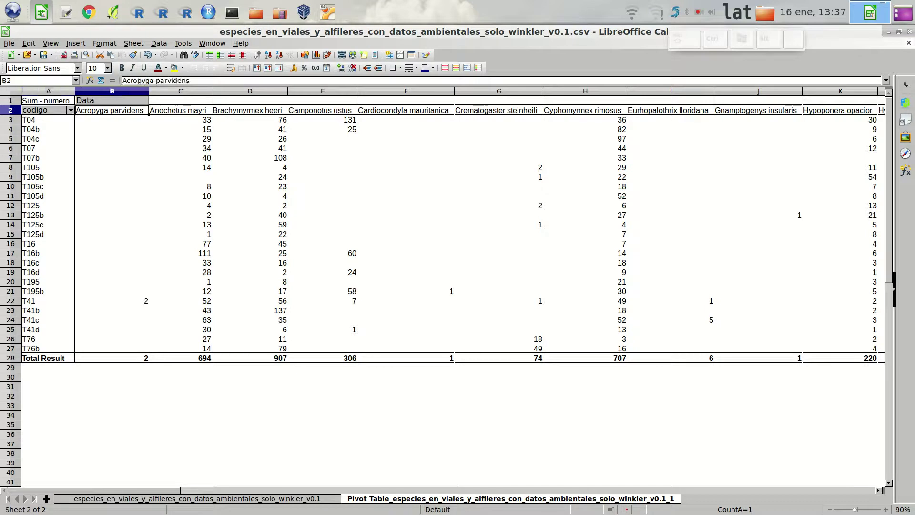
key(ctrl+shift)
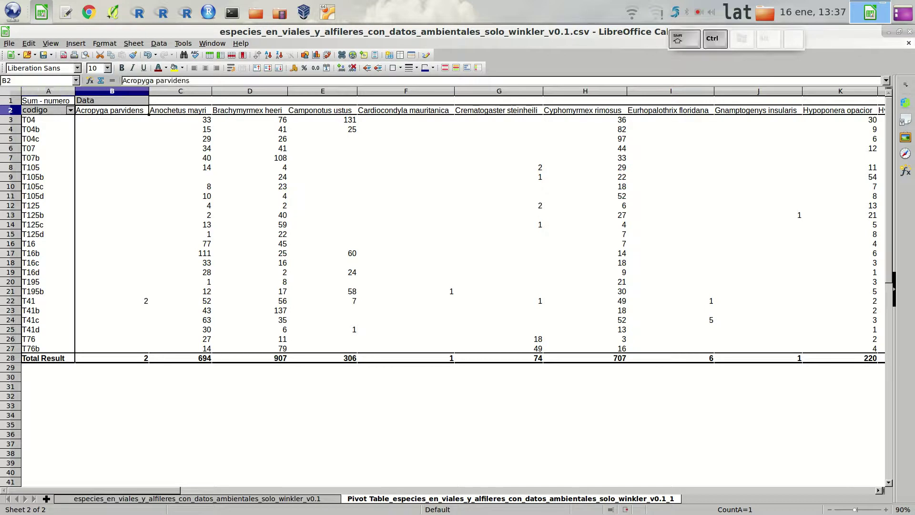
key(ctrl+shift+Right)
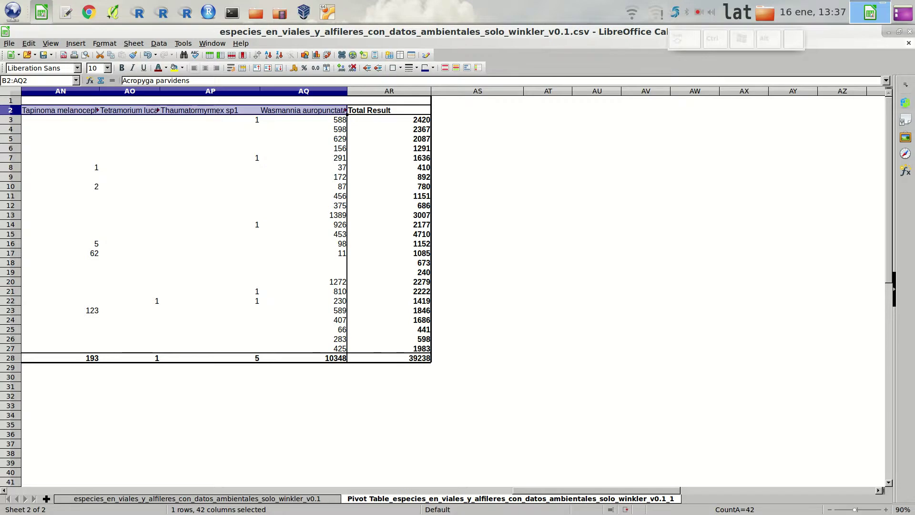
drag(621, 490, 90, 490)
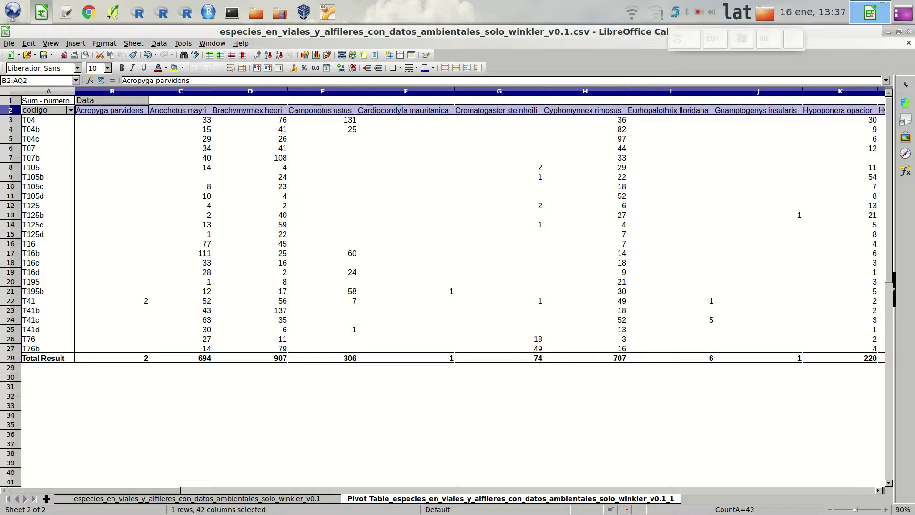
- Limit the pivot table's nombreespecie field to automatically show only the top 10 items by Sum - numero
right_click(54, 110)
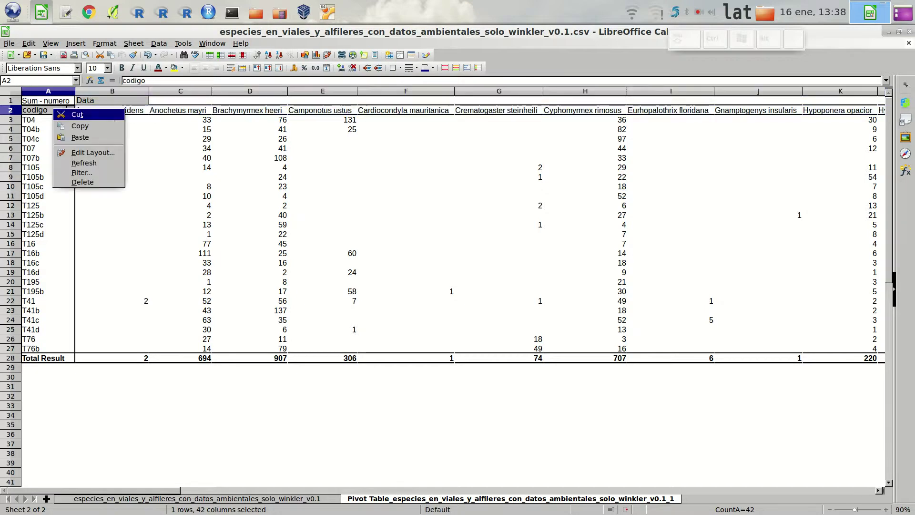
click(93, 152)
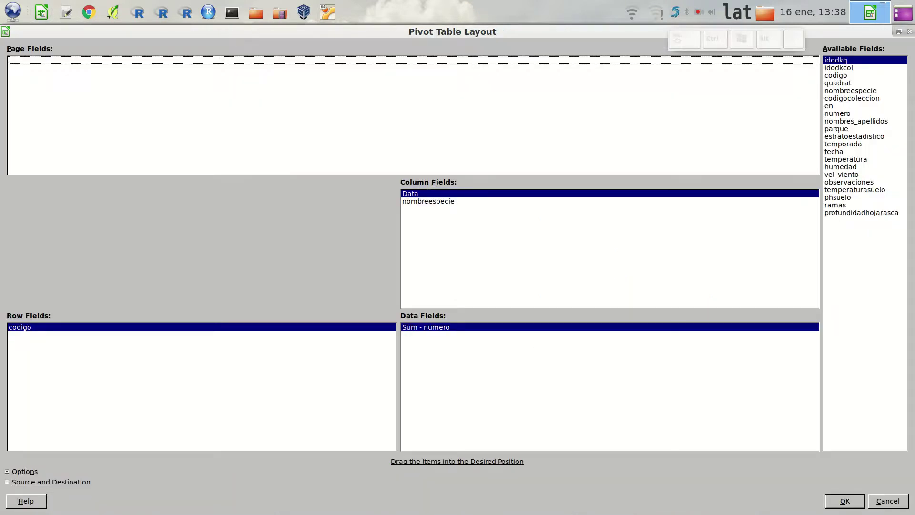
click(428, 201)
double_click(427, 201)
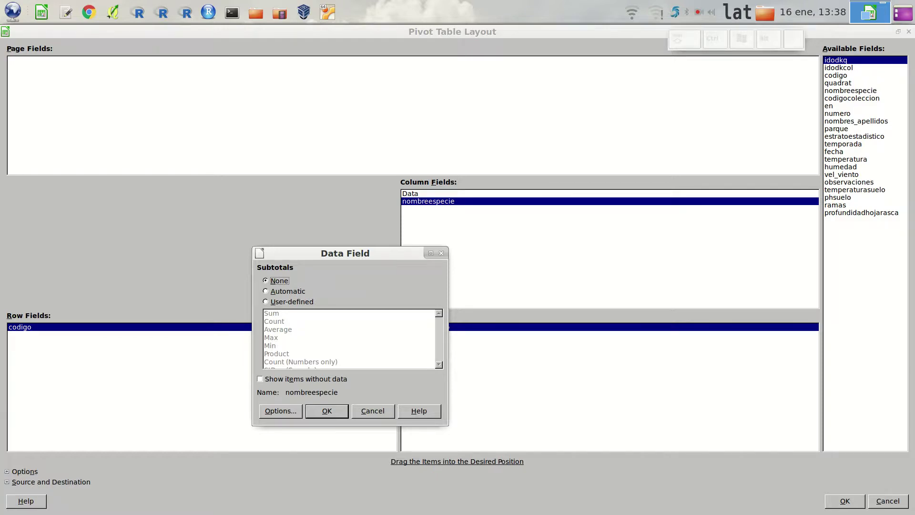
key(alt+o)
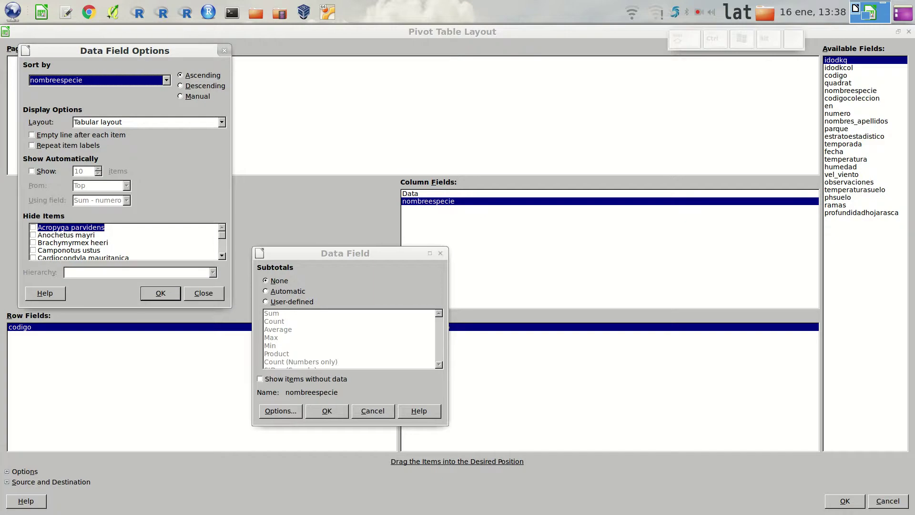
key(alt+s)
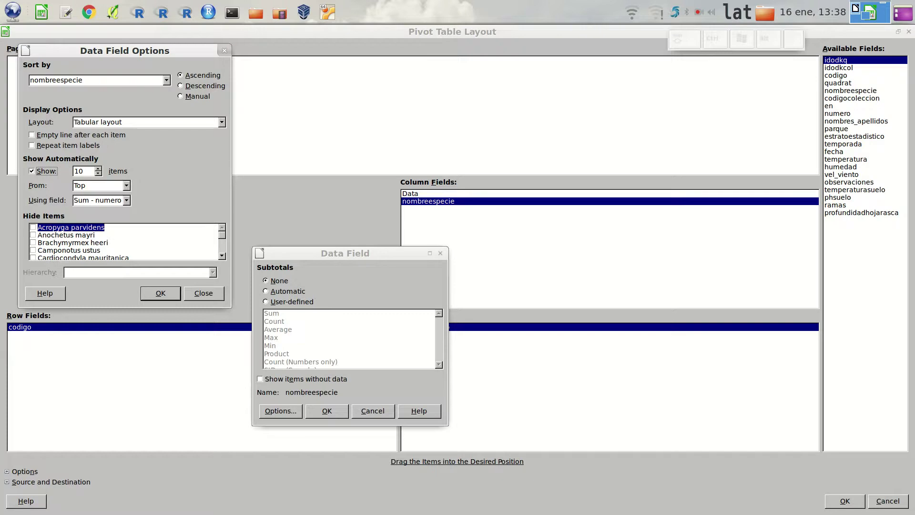
key(alt+f)
key(alt+Down)
key(Return)
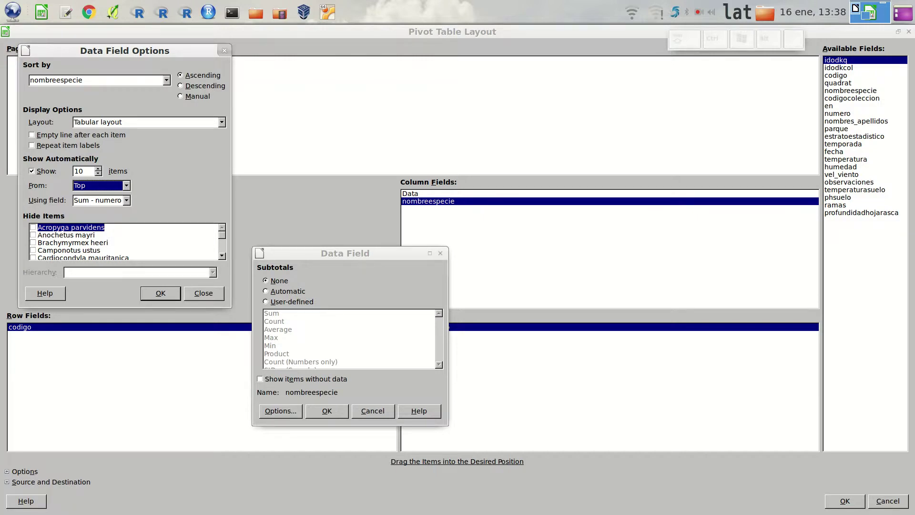
key(Return)
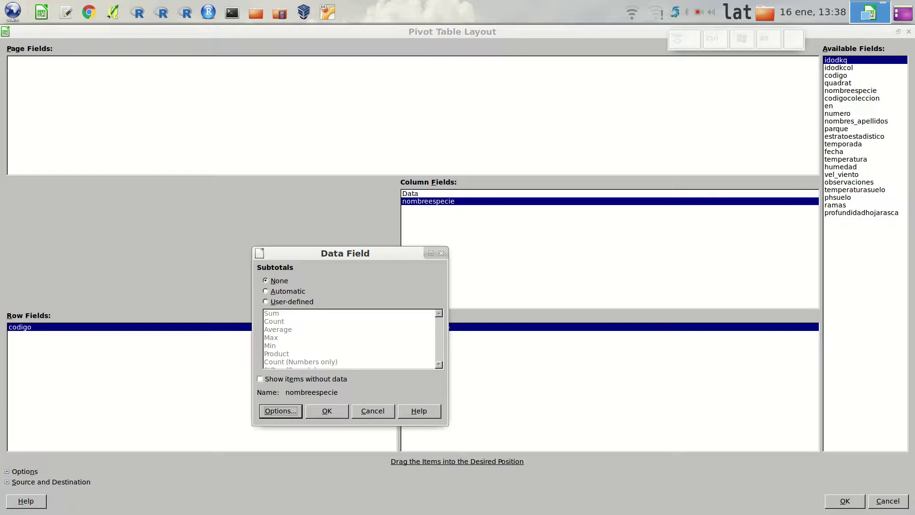
key(Escape)
key(Return)
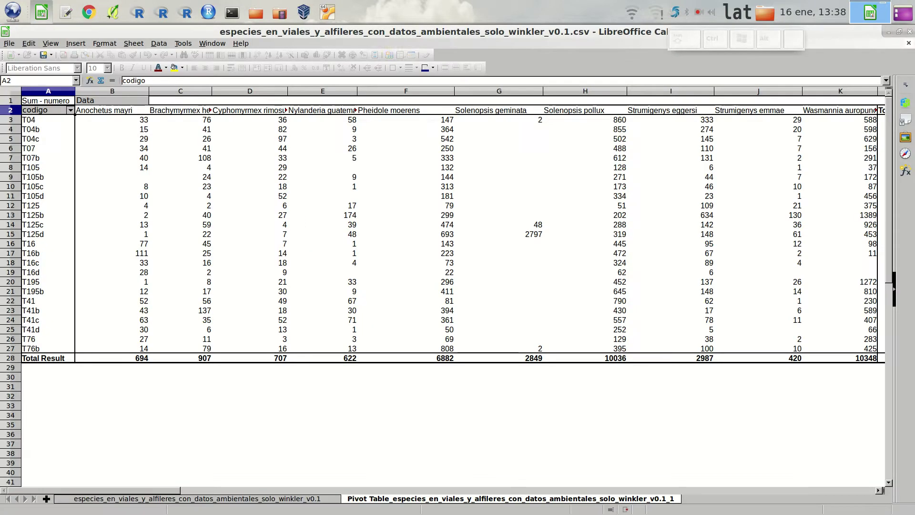
- Give species columns B to K, Anochetus mayri to Wasmannia auropunctata, one uniform width
drag(112, 91, 794, 91)
click(422, 158)
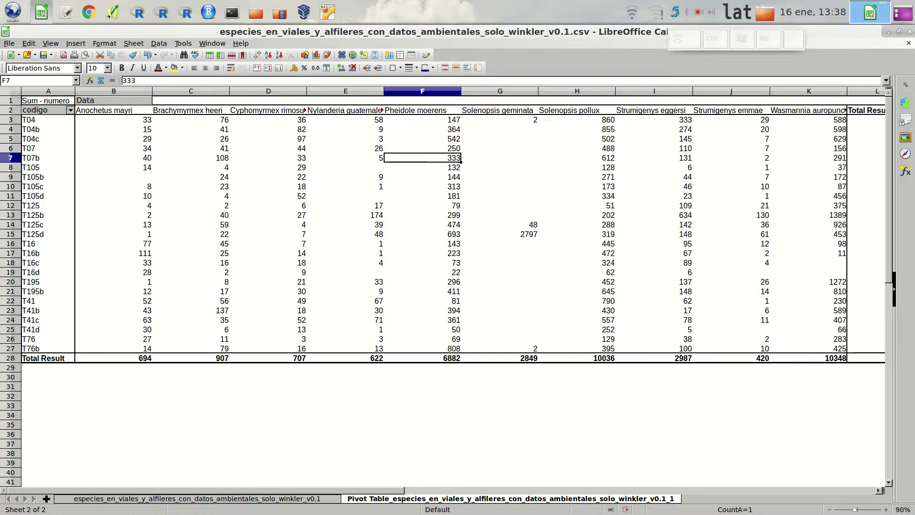
drag(187, 491, 248, 490)
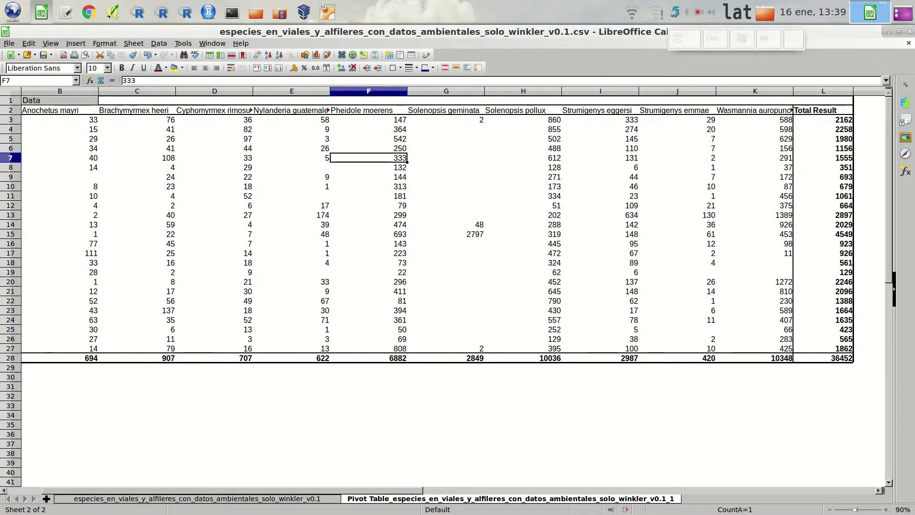
- Select the Solenopsis pollux counts H3:H27 and set the status bar calculation to Sum
drag(523, 119, 523, 348)
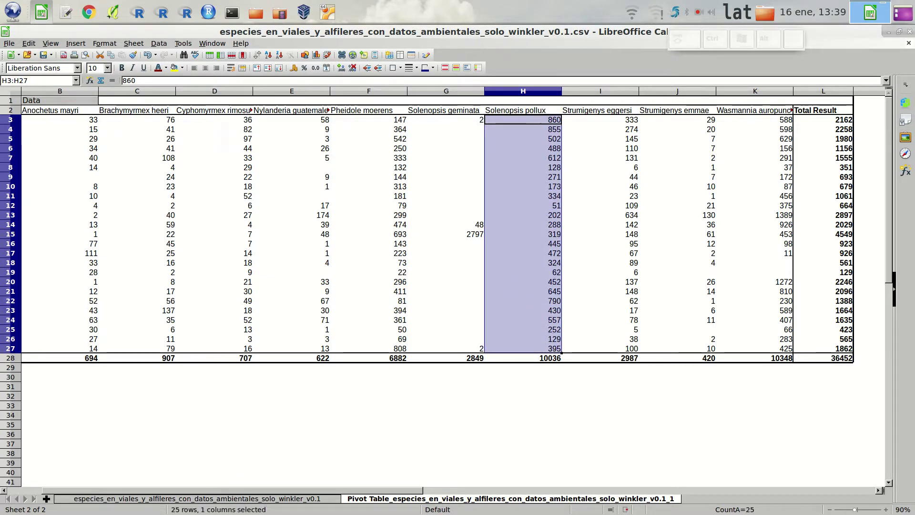
right_click(734, 508)
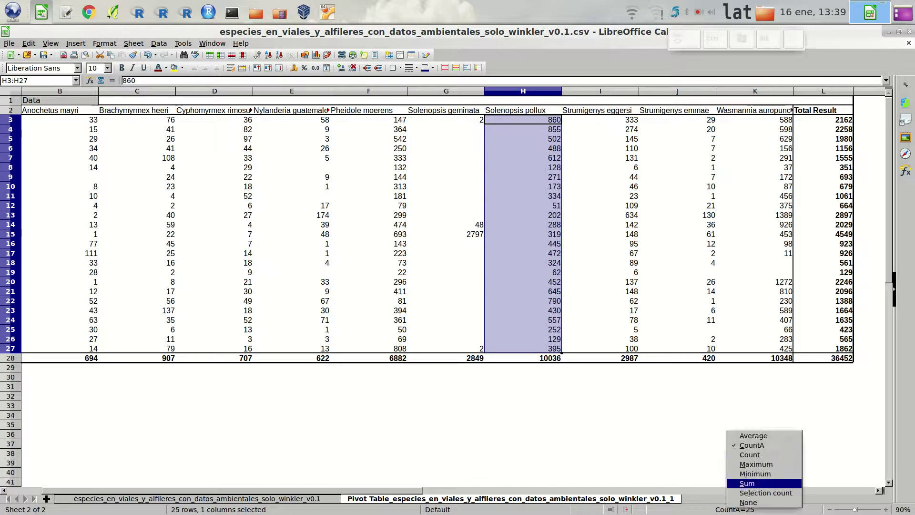
click(746, 483)
- Check the sum of sampling code T04's species counts by selecting B3:K3, leaving out the Total Result column
click(292, 119)
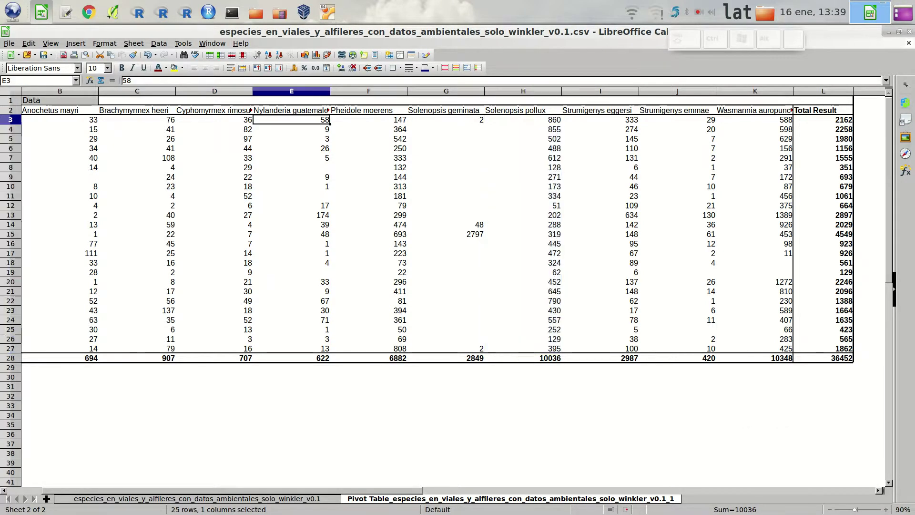
key(Home)
key(Right)
key(ctrl+shift+Right)
key(shift+Left)
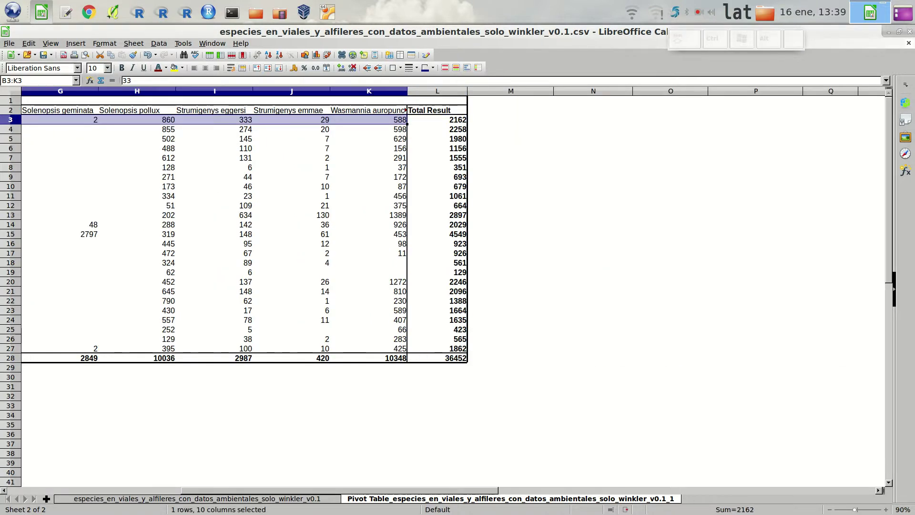
mouse_move(409, 490)
mouse_down()
mouse_move(292, 490)
mouse_move(424, 489)
mouse_up()
drag(451, 490, 357, 490)
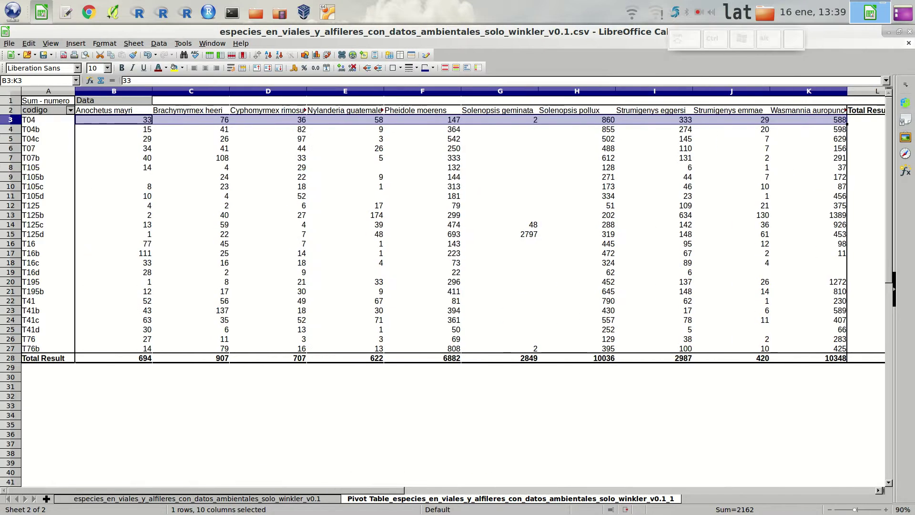
click(114, 167)
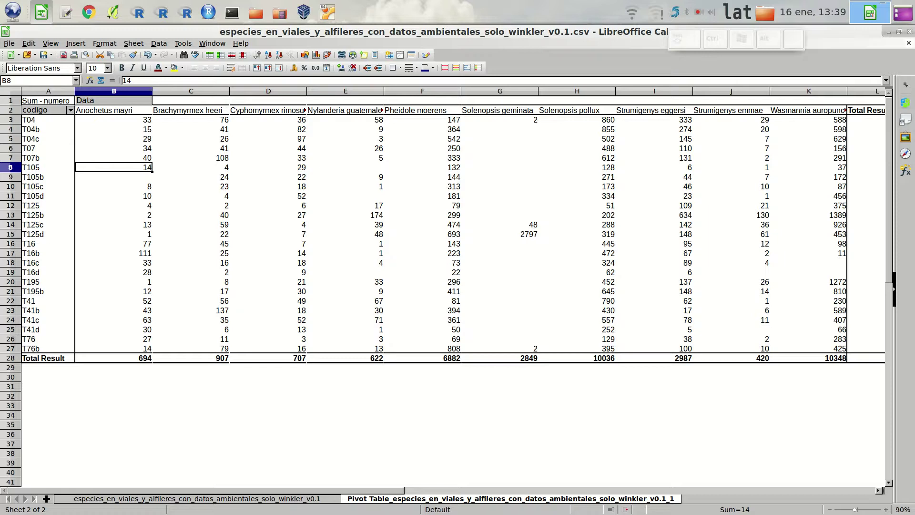
- Sort the pivot table range A2:L27, without the total row, by Wasmannia auropunctata in descending order
click(48, 120)
text(1)
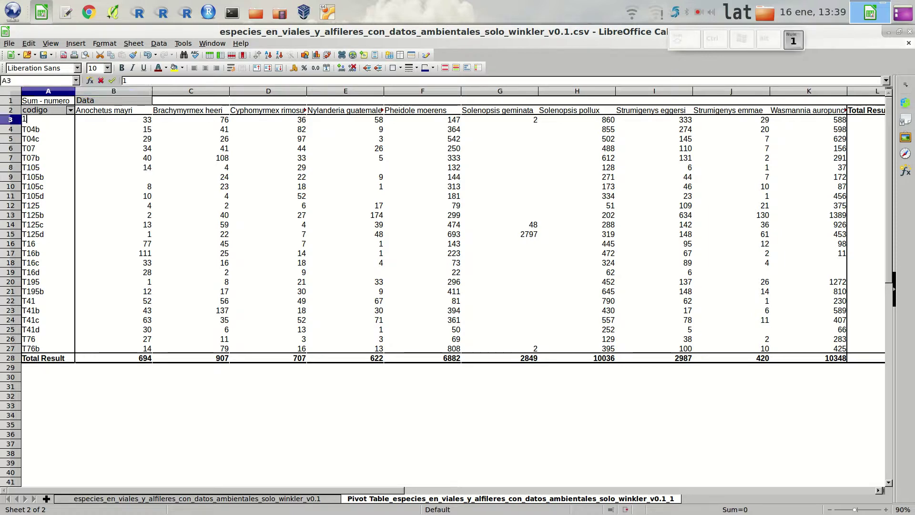
key(Escape)
key(Up)
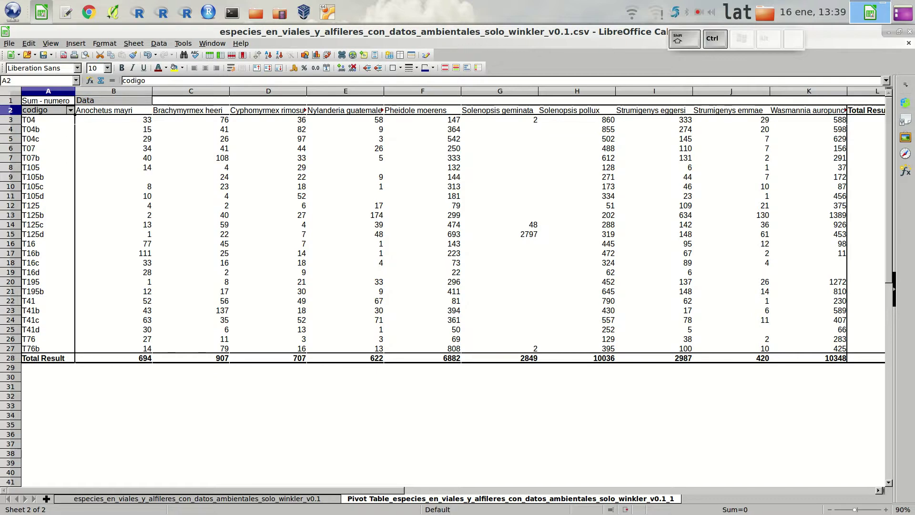
key(shift+Right)
key(shift+Right)
key(shift+Right)
key(shift+Right)
key(shift+Right)
key(shift+Right)
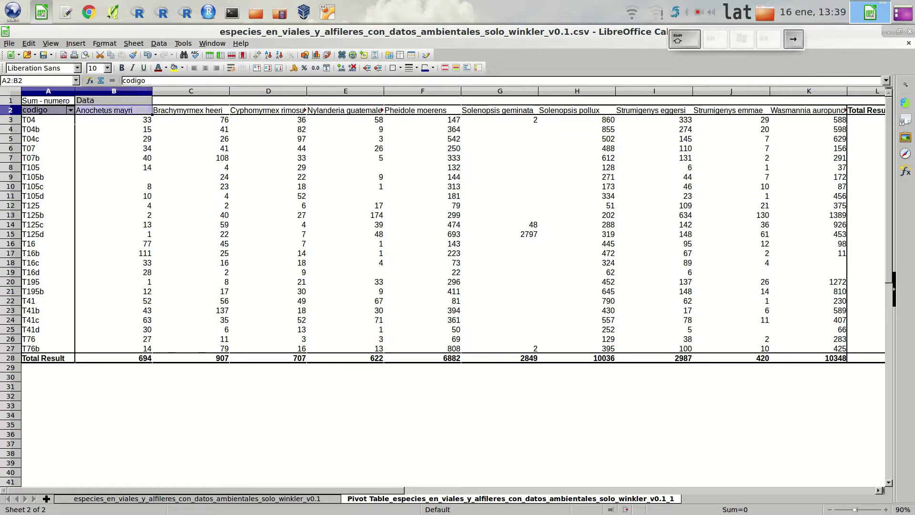
key(shift+Right)
key(shift+Right)
key(shift+Right)
key(shift+Right)
key(shift+Right)
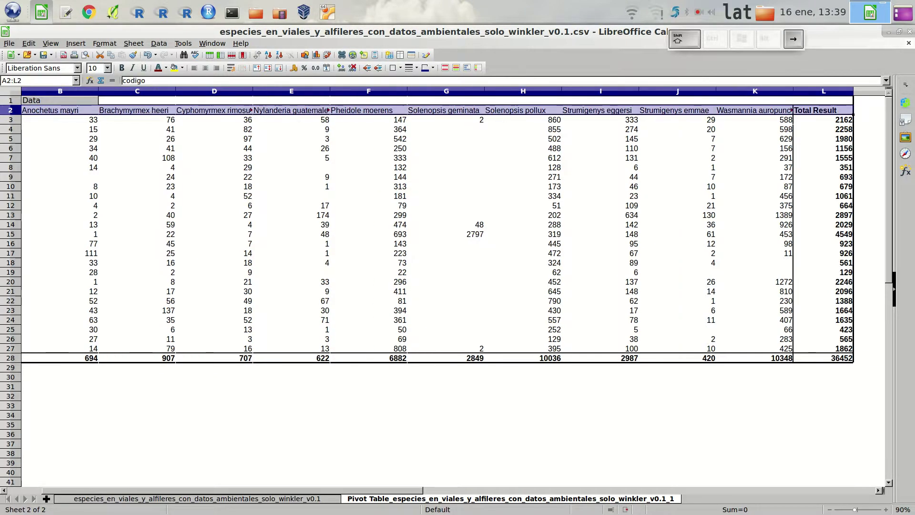
key(shift+Down)
key(shift+Down)
key(shift+Down)
key(shift+Down)
key(shift+Down)
key(shift+Down)
key(shift+Down)
key(shift+Down)
key(shift+Down)
key(shift+Down)
key(shift+Down)
key(shift+Down)
key(shift+Down)
key(shift+Down)
key(shift+Down)
key(shift+Down)
key(shift+Down)
key(shift+Down)
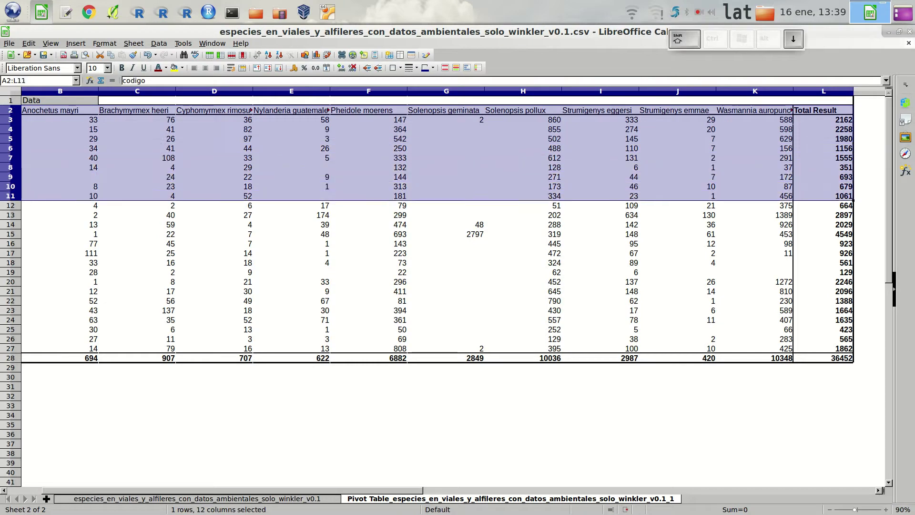
key(shift+Down)
key(shift+Down)
key(shift+Down)
key(shift+Down)
key(shift+Down)
key(shift+Down)
key(shift+Down)
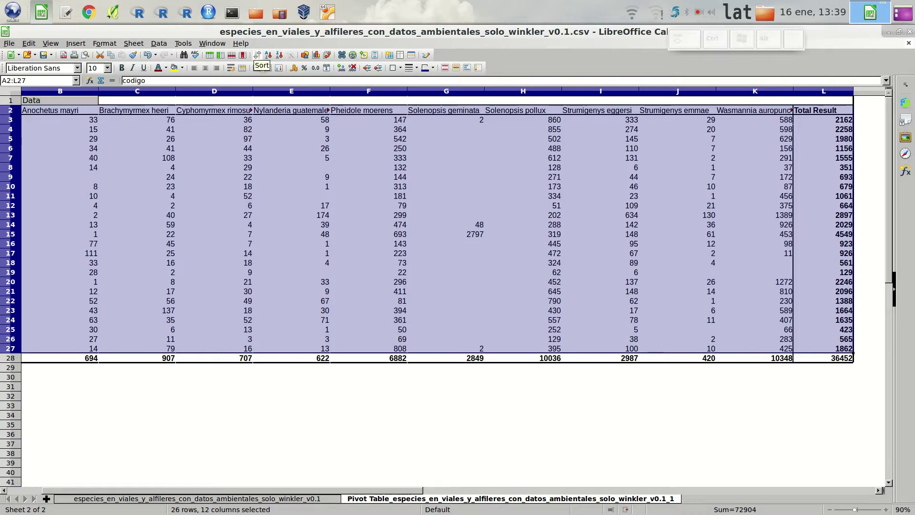
click(257, 55)
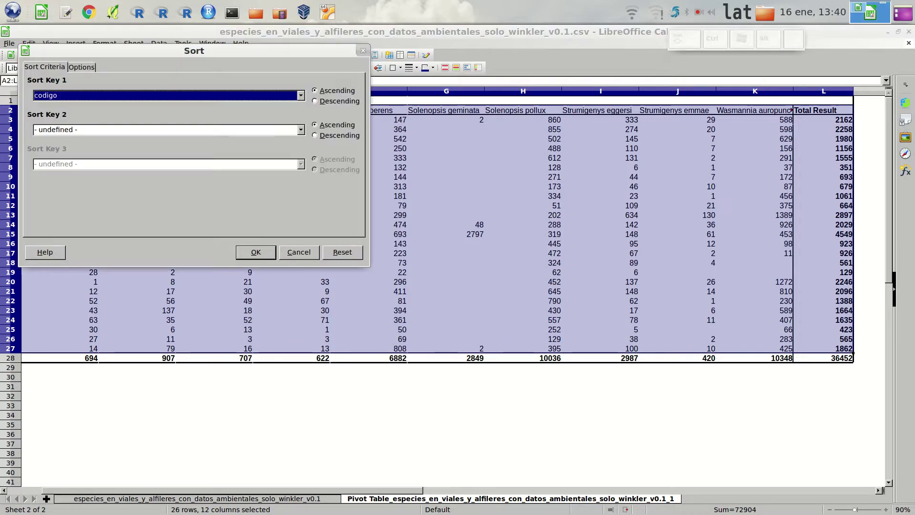
key(alt+Down)
key(Down)
key(Down)
key(Down)
key(Down)
key(Down)
key(Down)
key(Down)
key(Down)
key(Down)
key(Down)
key(Down)
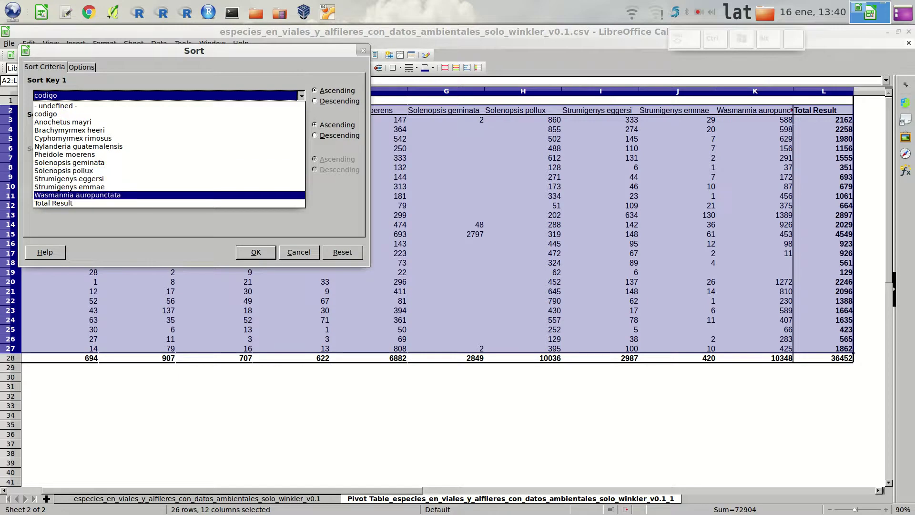
key(Return)
key(Tab)
key(Down)
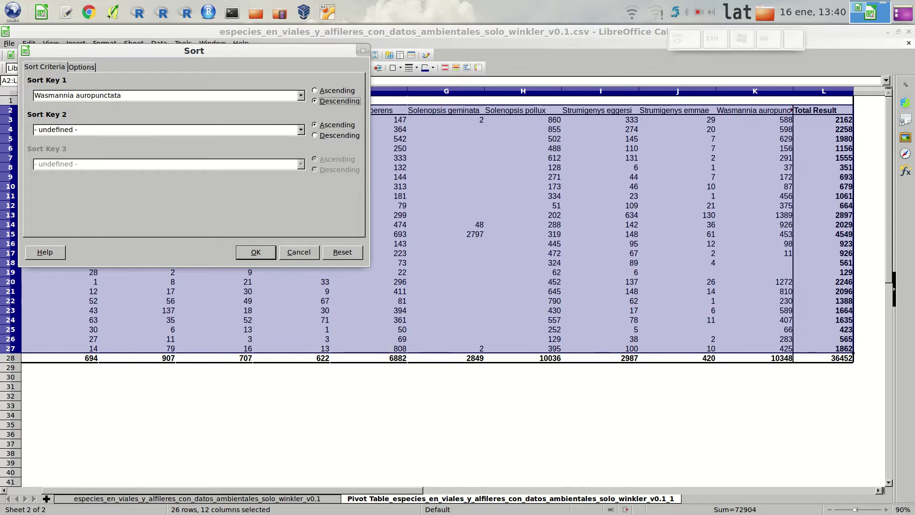
key(Return)
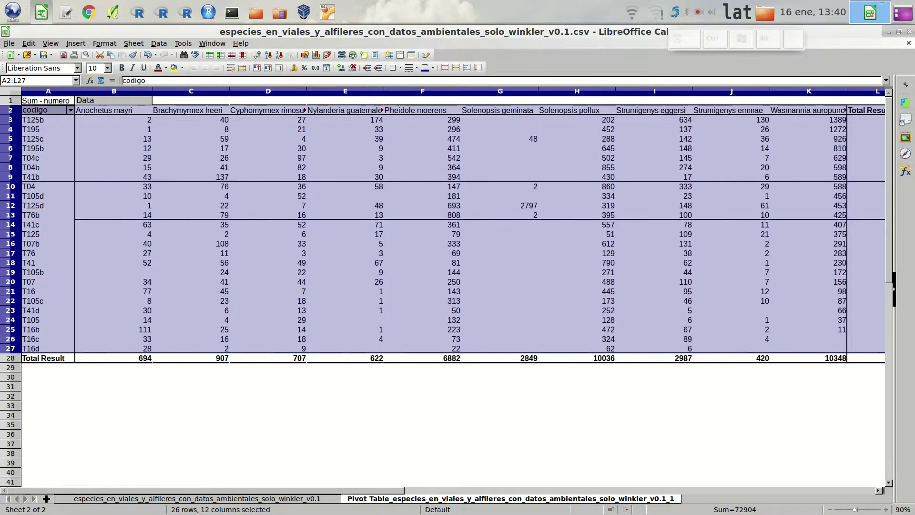
- Reopen the sort settings for A2:L27 and add Solenopsis pollux in descending order as the second sort key
drag(267, 490, 286, 490)
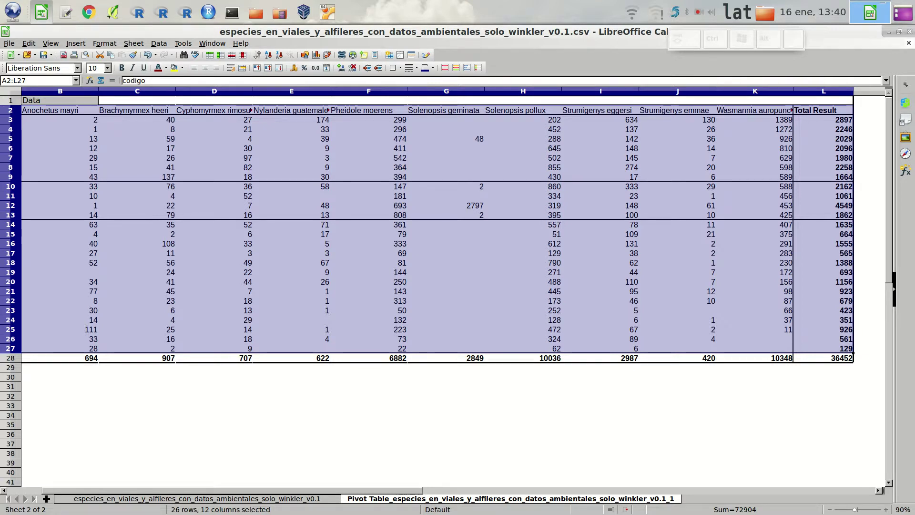
scroll(452, 286, left, 1)
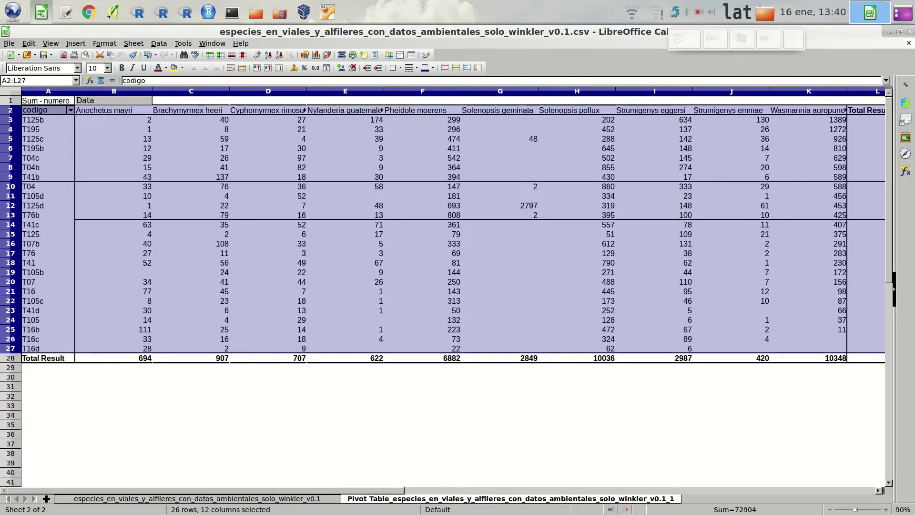
drag(216, 490, 264, 490)
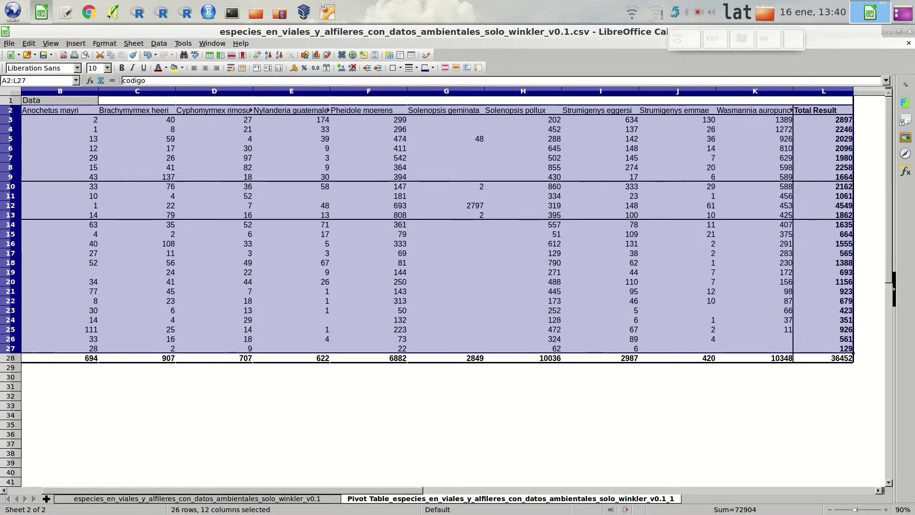
key(alt+t)
key(Left)
key(Escape)
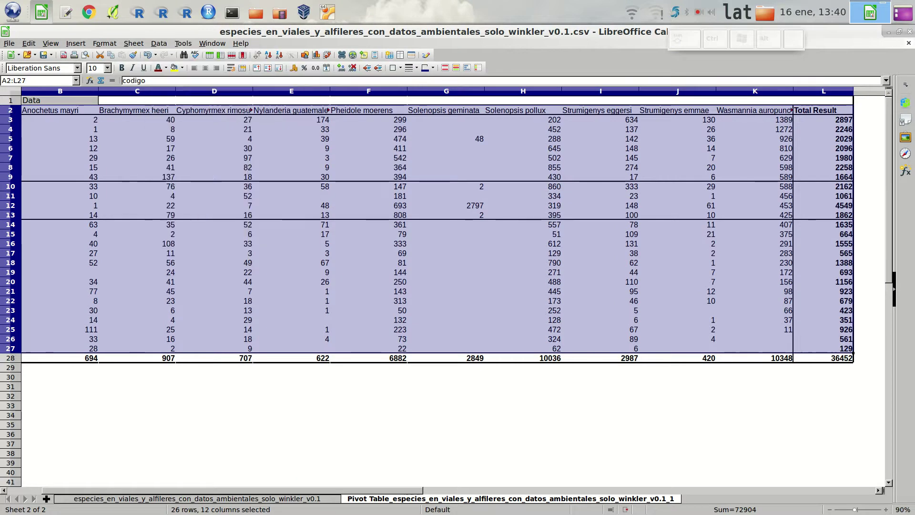
key(alt+d)
key(s)
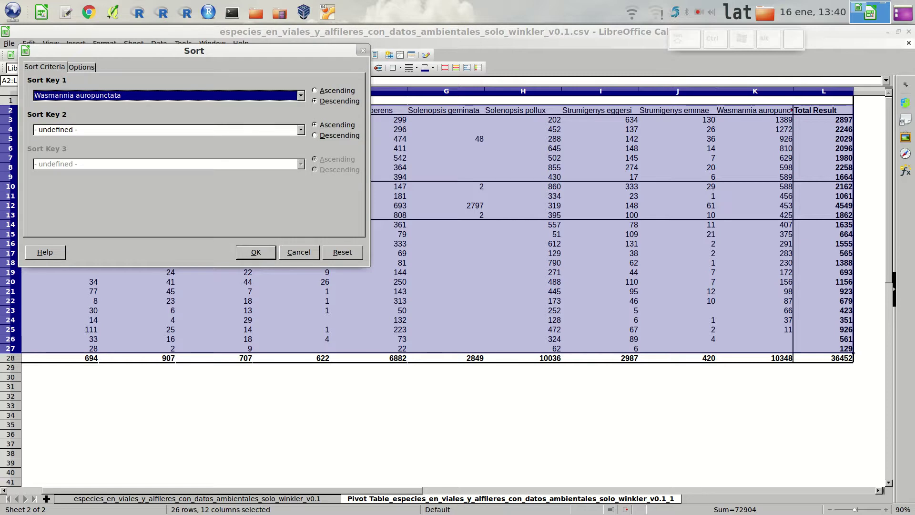
key(Tab)
key(alt+Down)
key(Down)
key(Down)
key(Down)
key(Down)
key(Down)
key(Down)
key(Down)
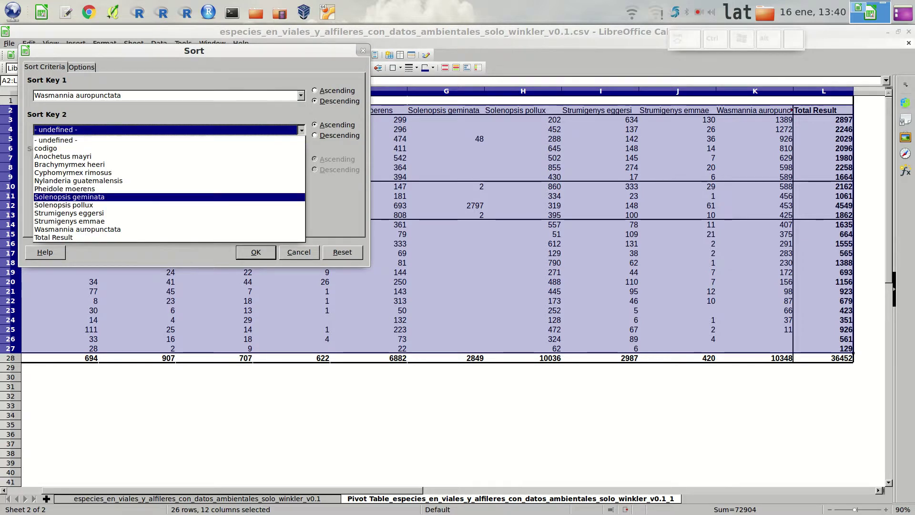
key(Return)
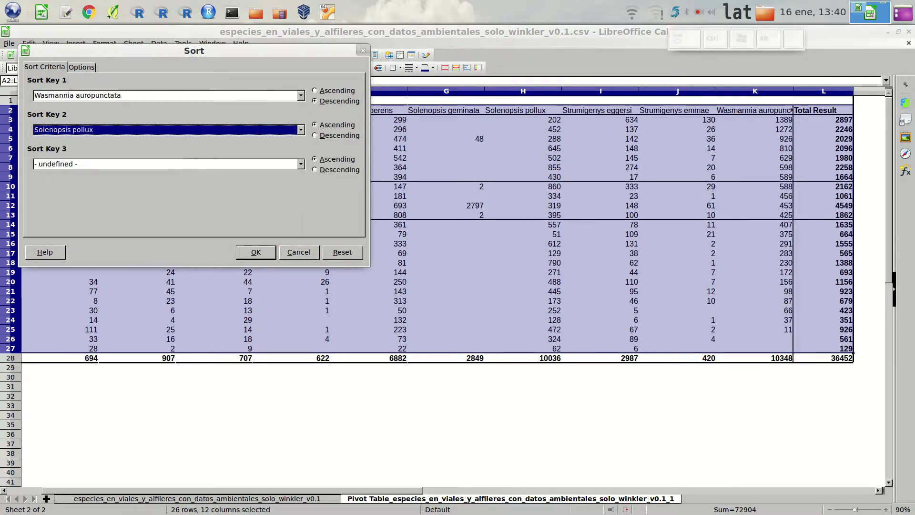
key(Tab)
key(Down)
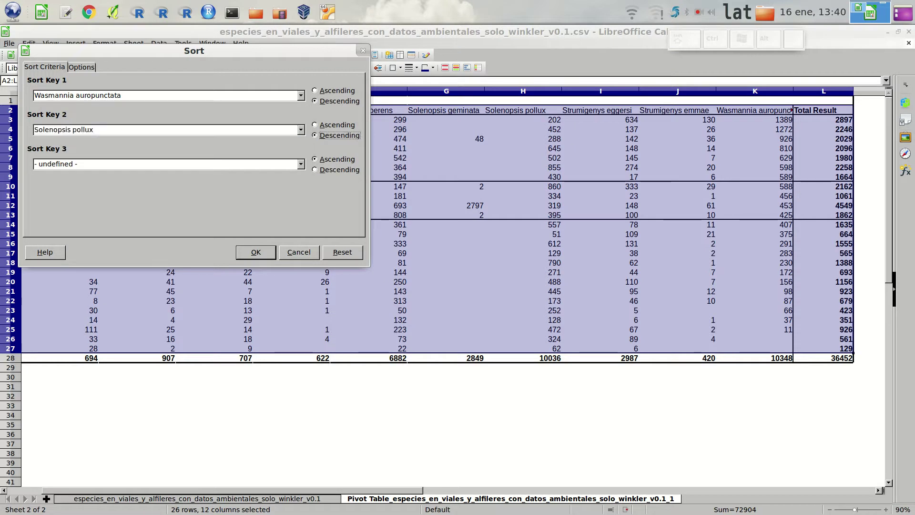
- Add Pheidole moerens as the third sort key for the pivot table range
key(Tab)
key(alt+Down)
key(Down)
key(Down)
key(Return)
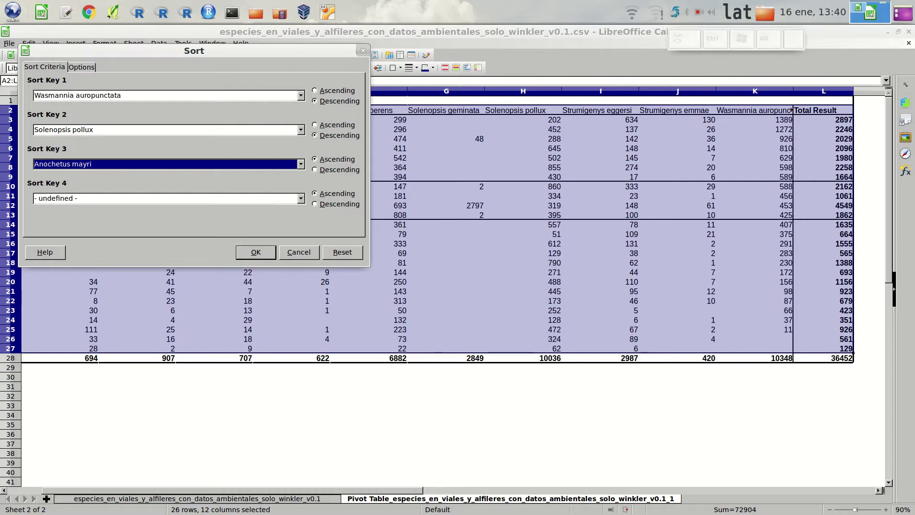
key(alt+Down)
key(Down)
key(Down)
key(Down)
key(Down)
key(Down)
key(Down)
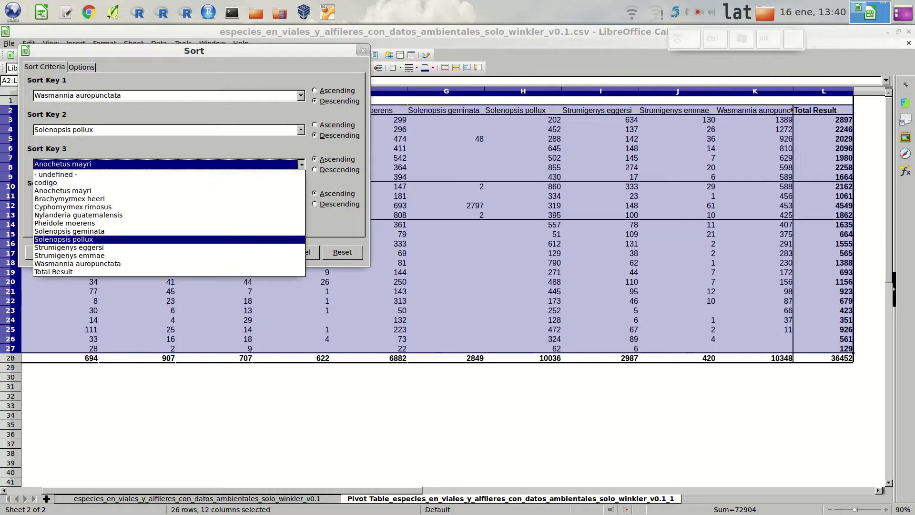
key(Up)
key(Up)
key(Return)
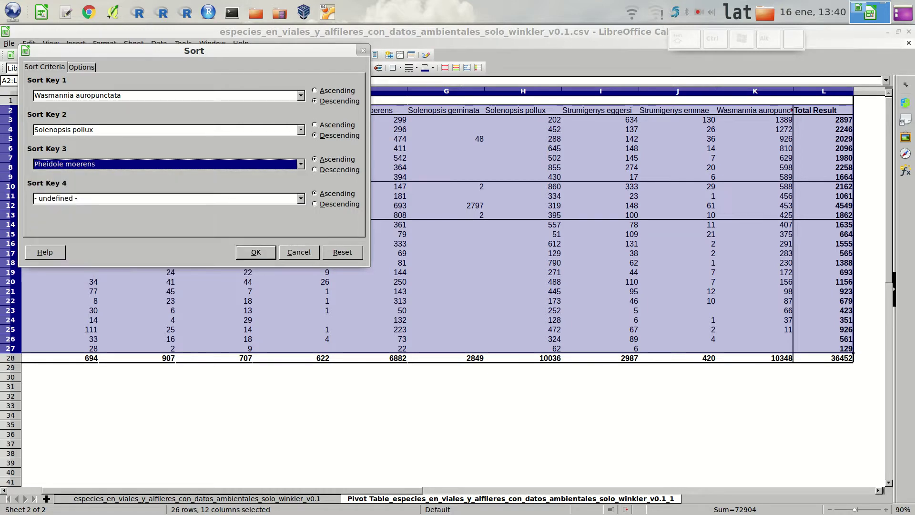
- Set the Pheidole moerens key to descending order, apply the three-key sort to A2:L27, and deselect the range
key(Tab)
key(Down)
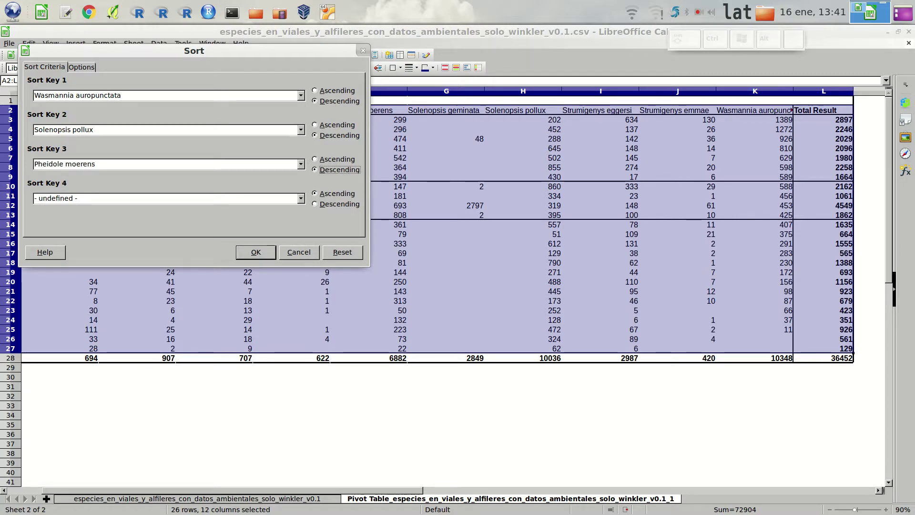
key(Return)
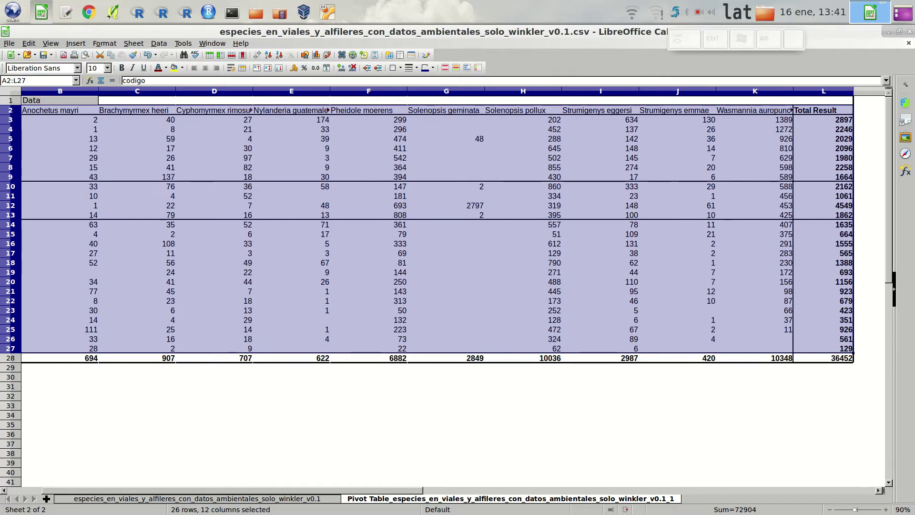
drag(412, 490, 387, 490)
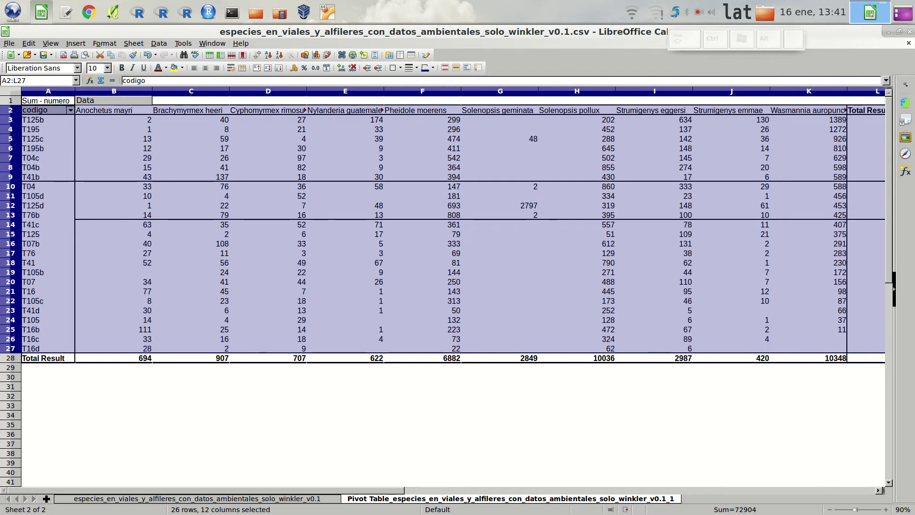
click(268, 167)
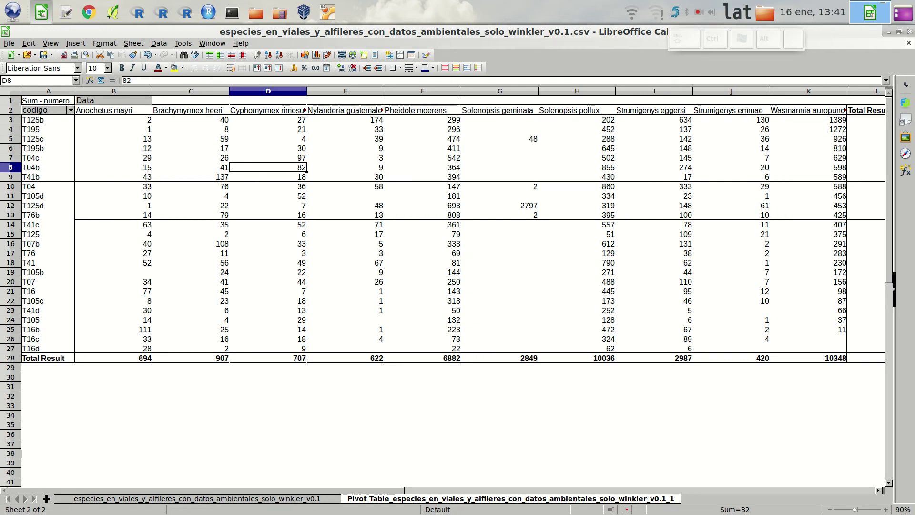
click(698, 11)
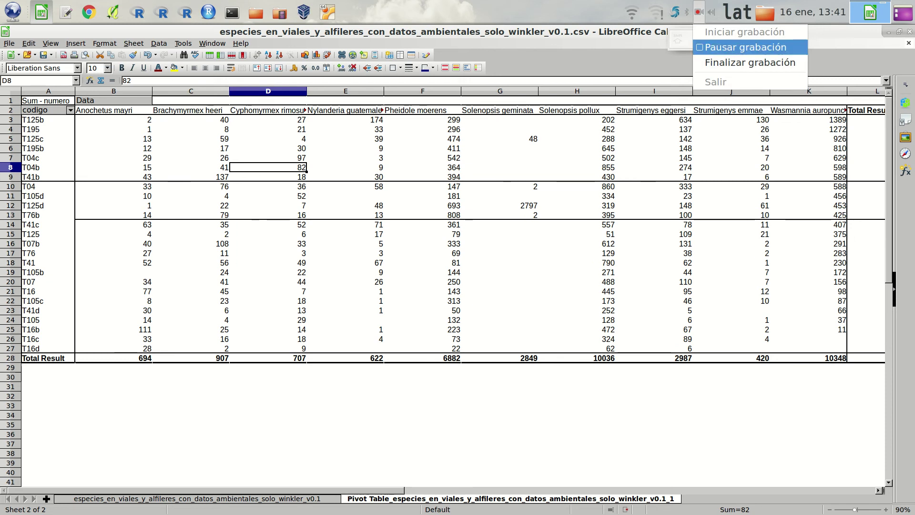